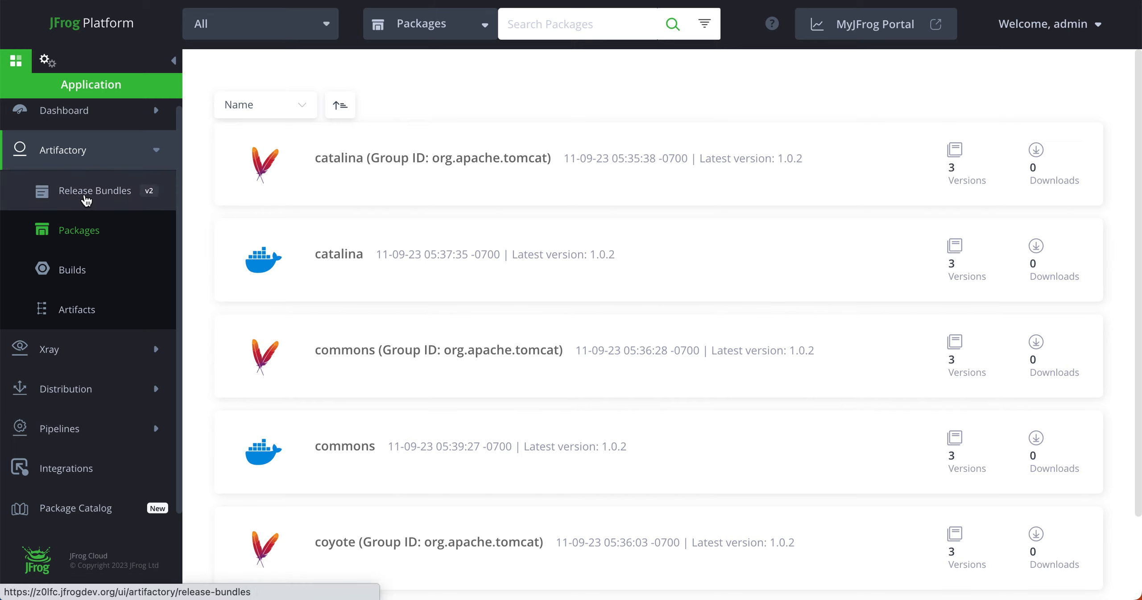
# - Start a release bundle from builds, named with the presenter's first name plus "-Demo", using version 1.0 and the PGP-ECC-NIST-P-384 - GPG signing key
pyautogui.click(87, 196)
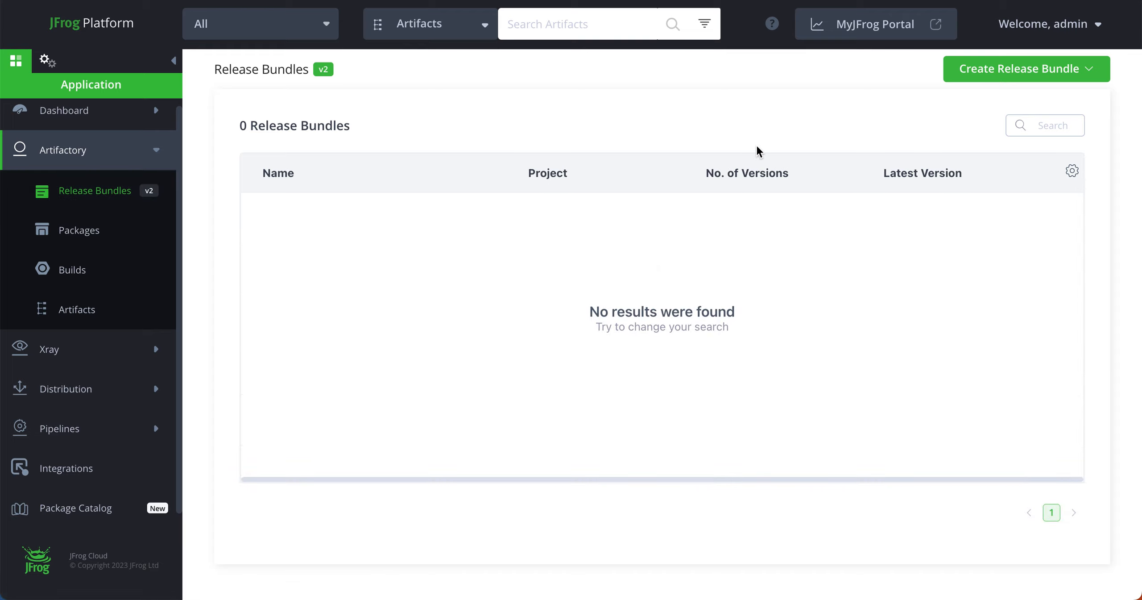
pyautogui.click(1002, 78)
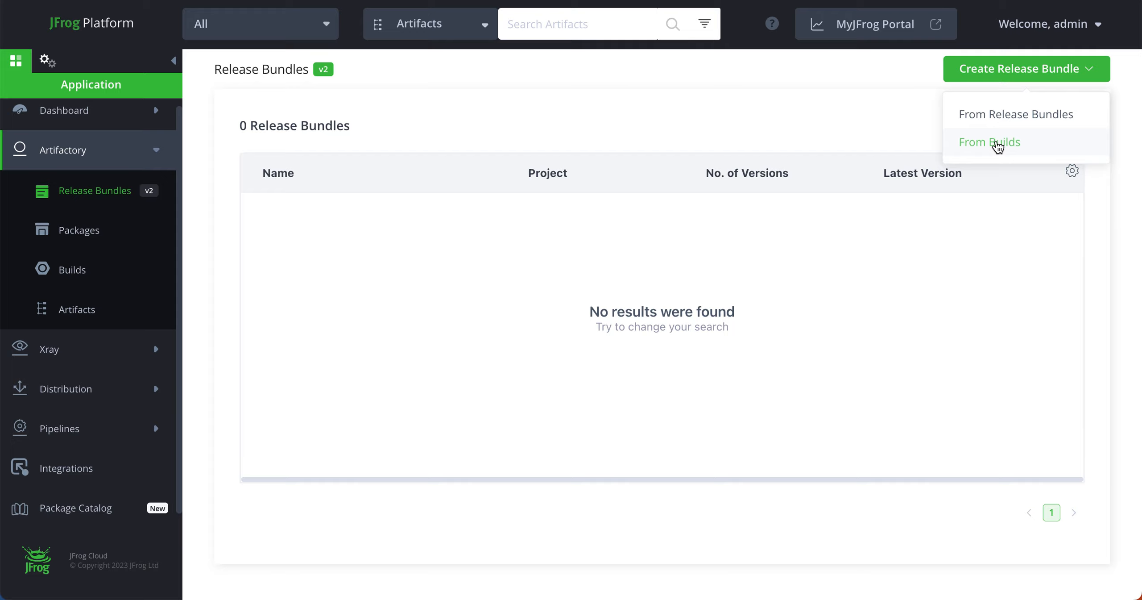
pyautogui.click(996, 141)
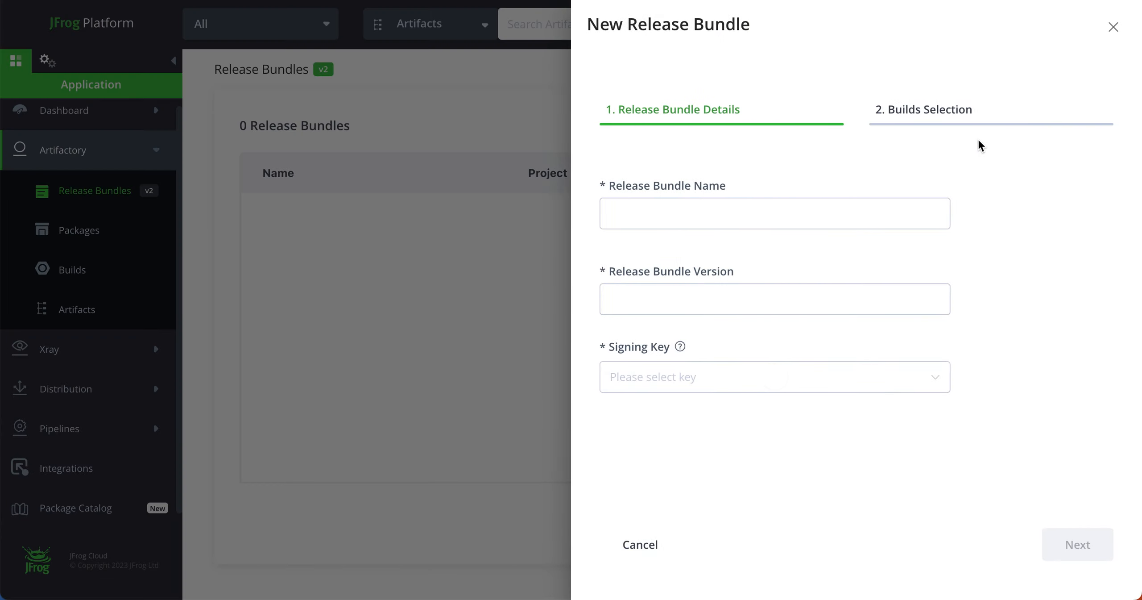
pyautogui.click(761, 218)
pyautogui.write('S')
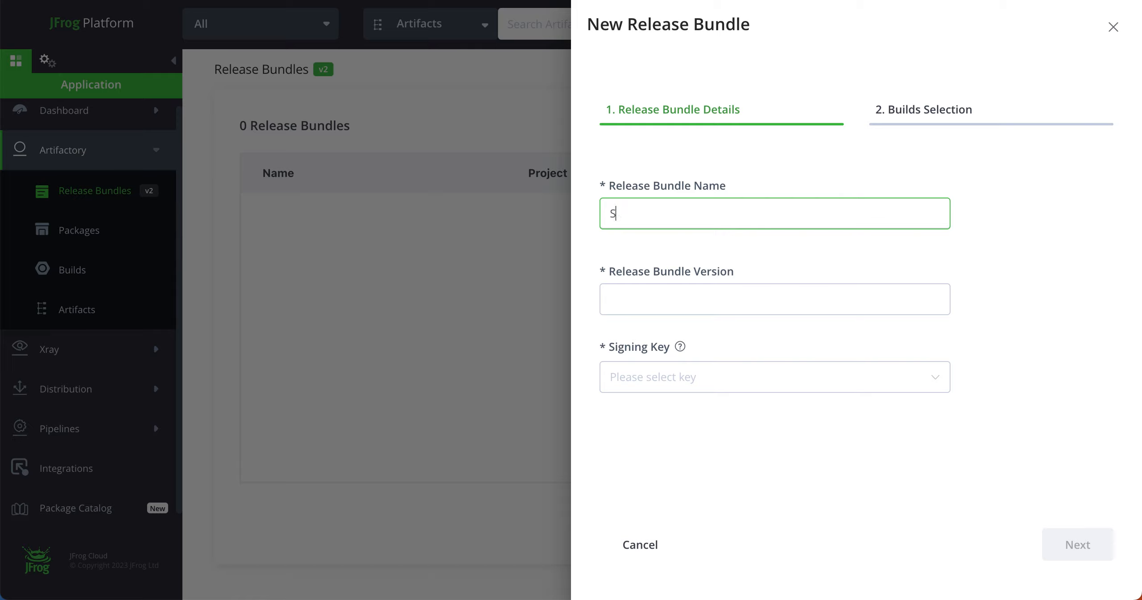
pyautogui.write('ean-Demo')
pyautogui.press('Tab')
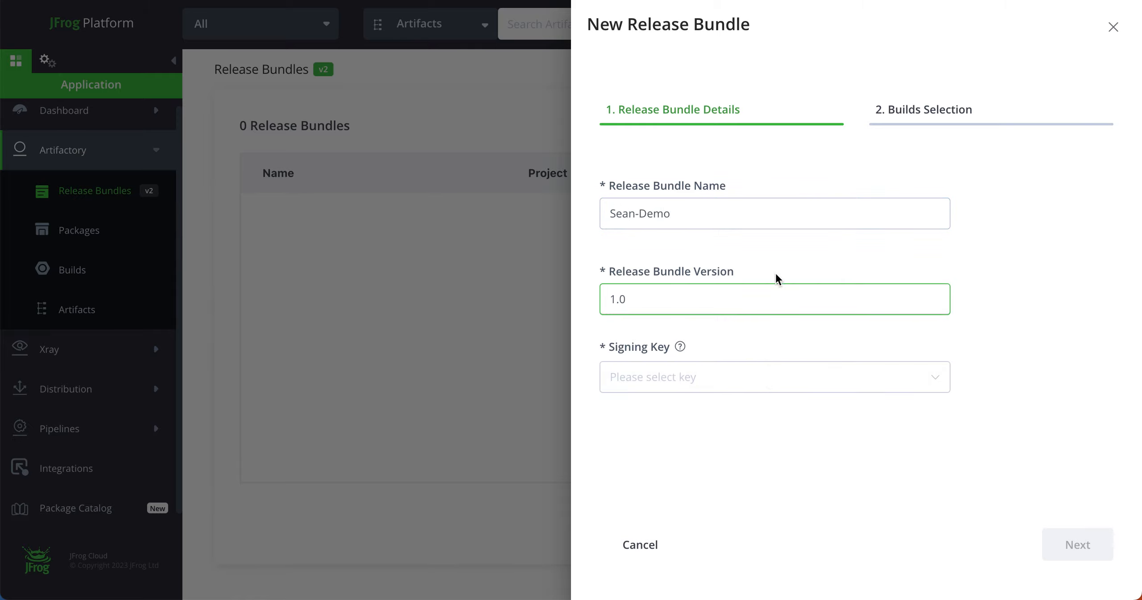
pyautogui.click(766, 379)
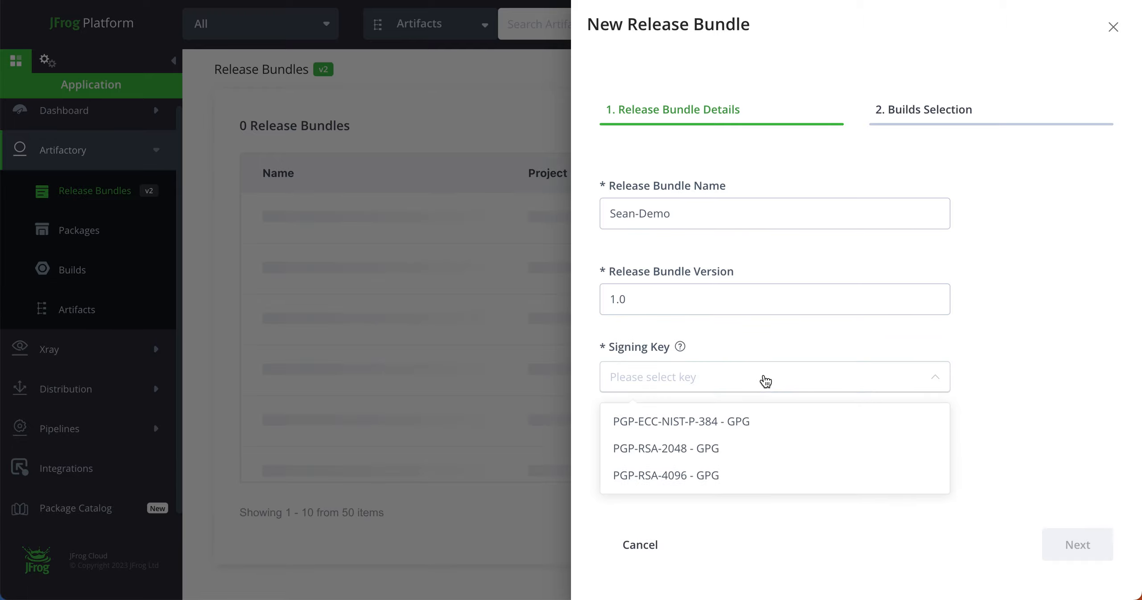
pyautogui.click(728, 424)
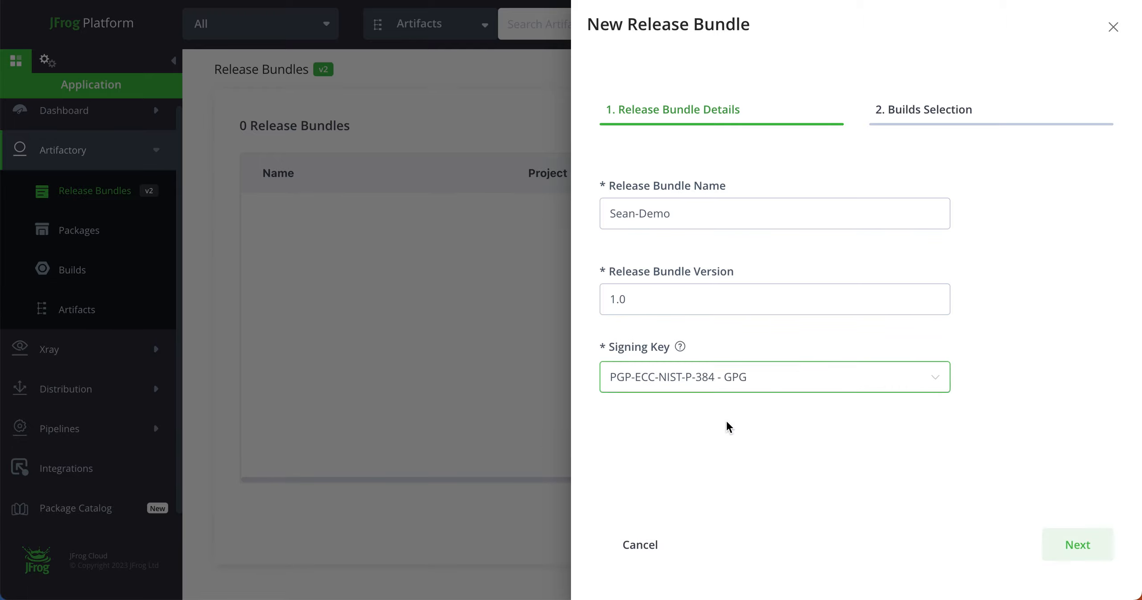
pyautogui.click(1080, 544)
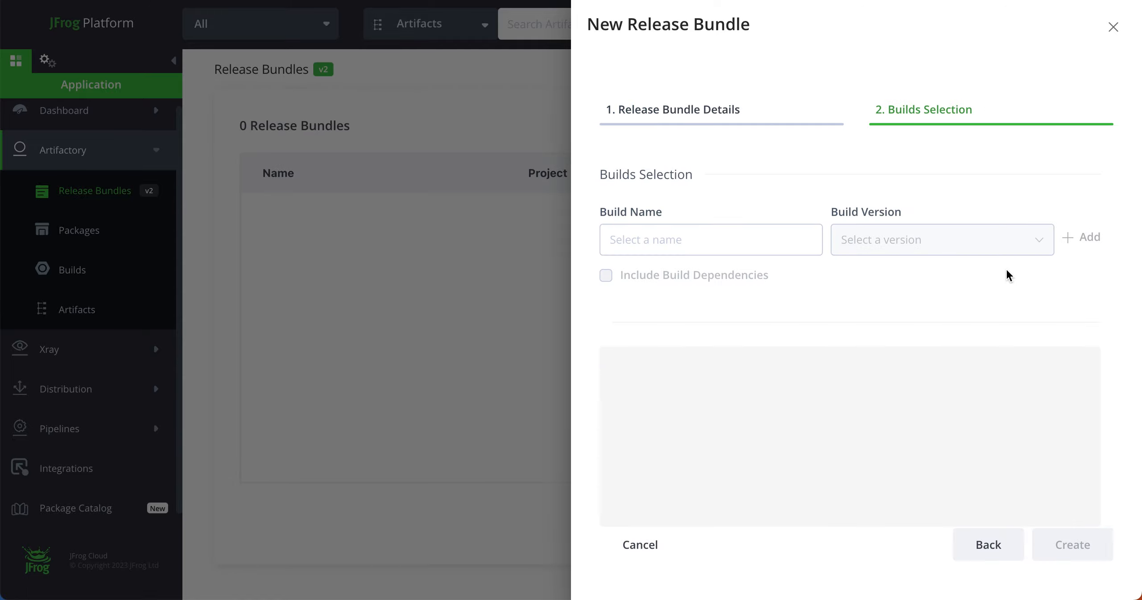
# - Add Commons-Build version 1.0.1 with its build dependencies included to the release bundle and create it
pyautogui.click(754, 249)
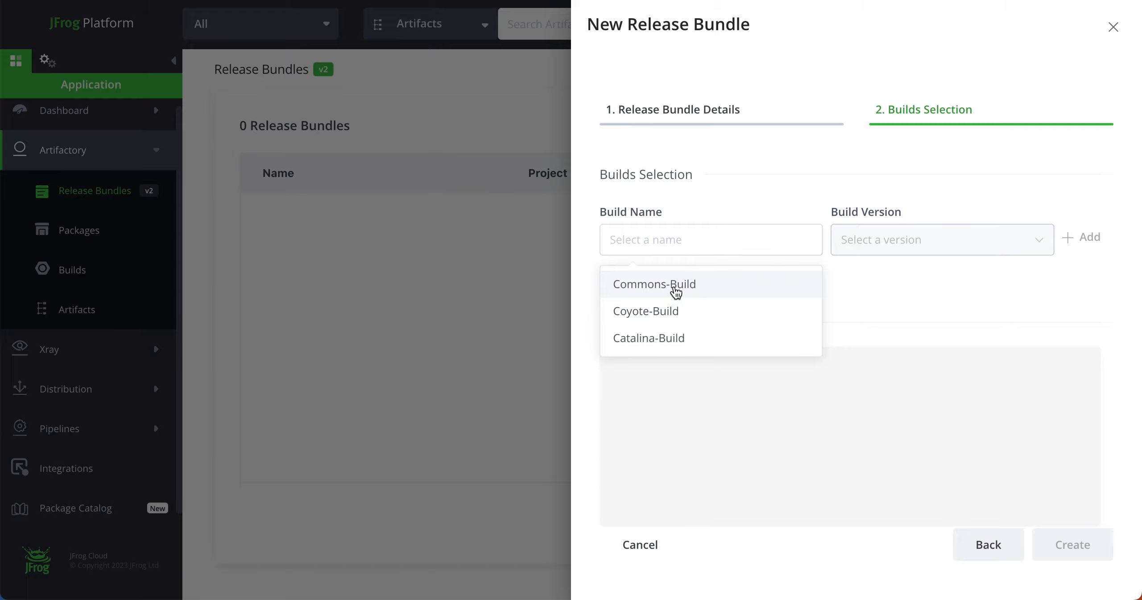
pyautogui.click(677, 290)
pyautogui.click(900, 238)
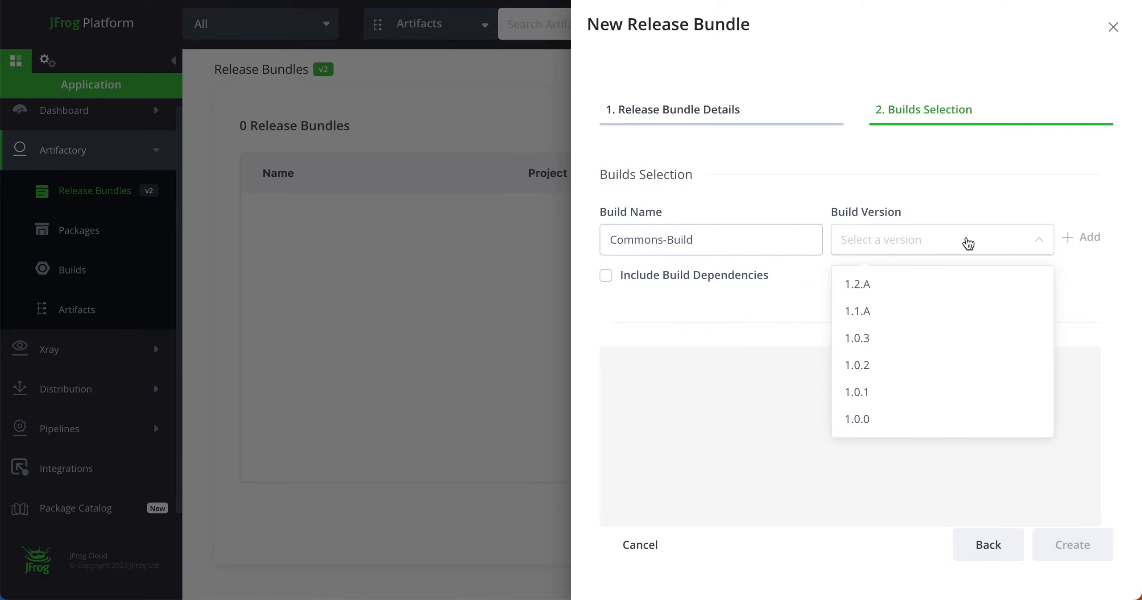
pyautogui.click(865, 393)
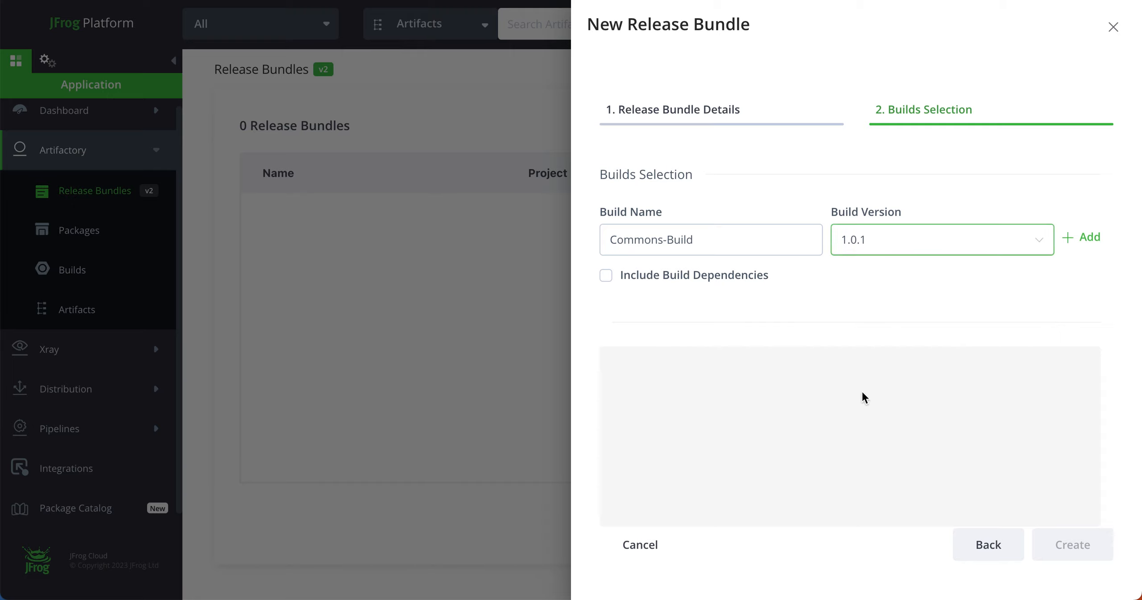
pyautogui.click(606, 277)
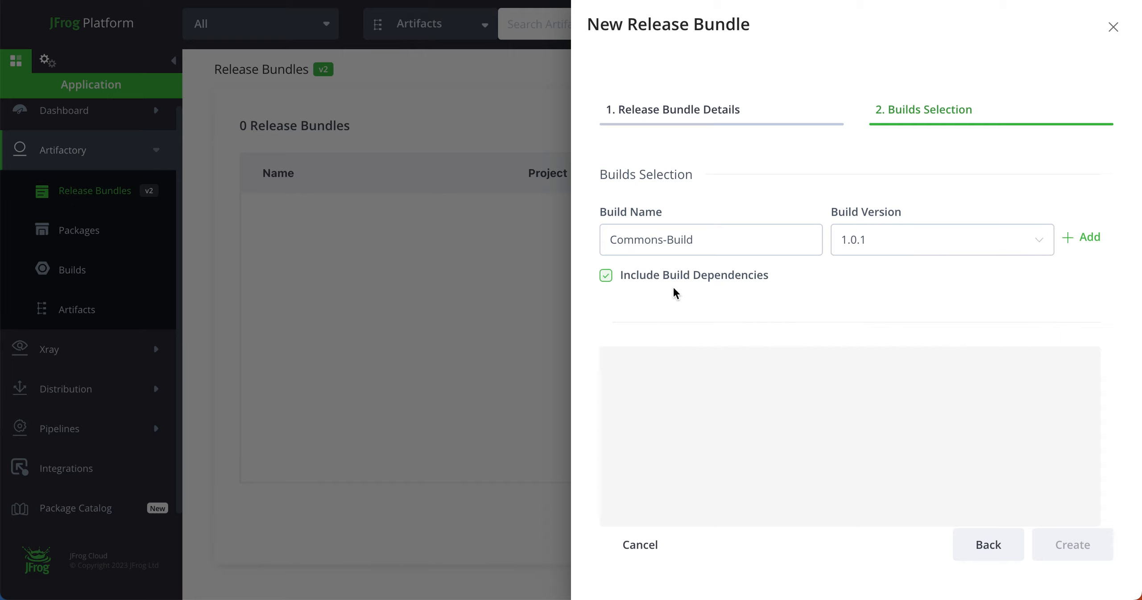
pyautogui.click(1087, 238)
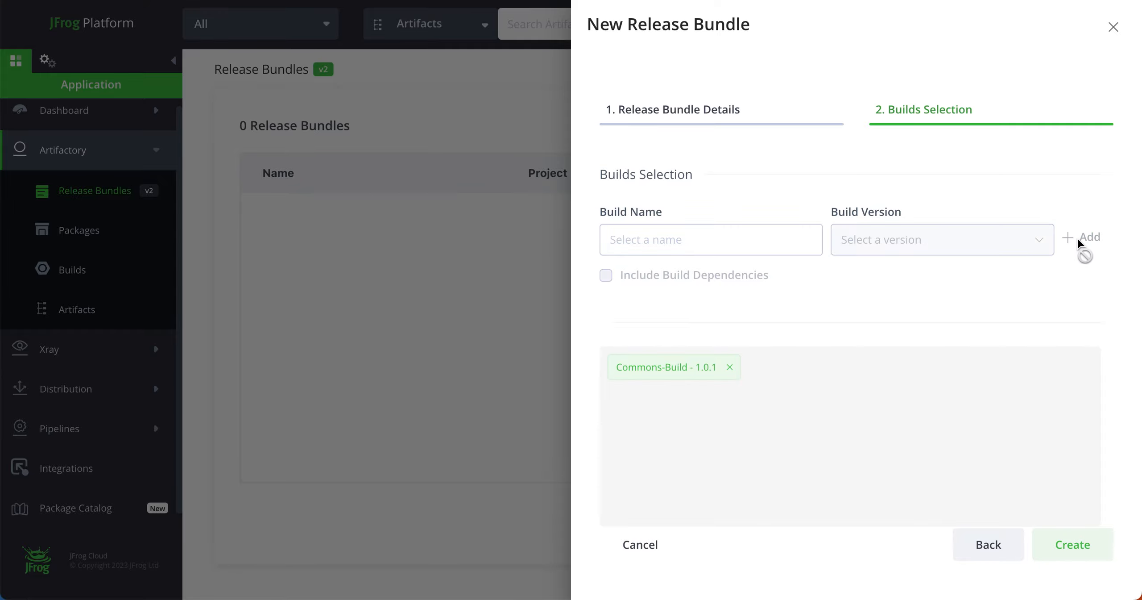
pyautogui.click(1075, 544)
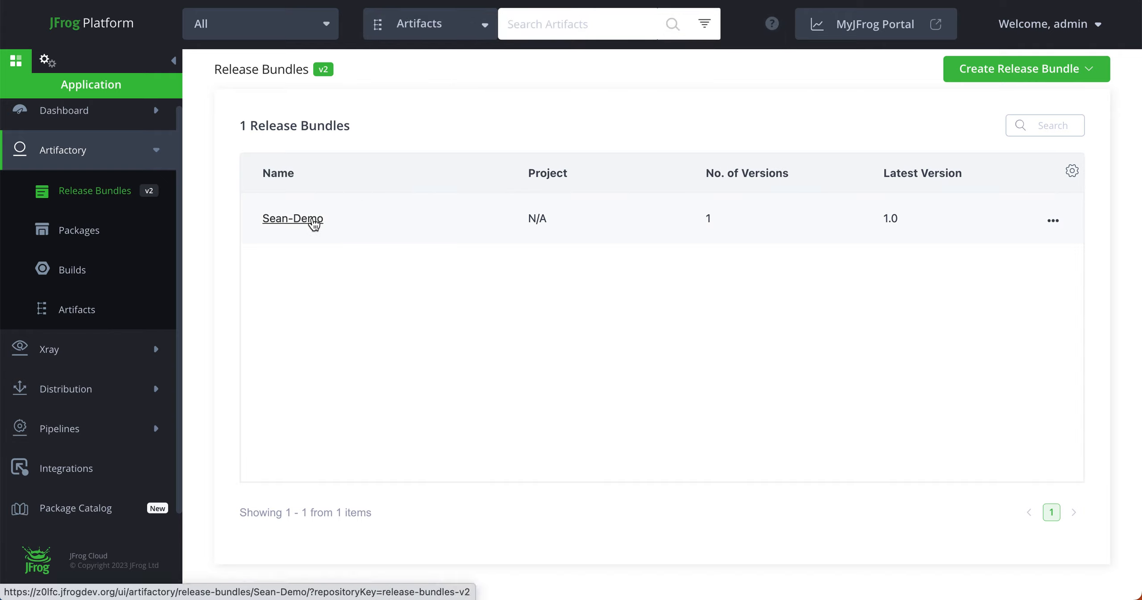
# - Try to promote version 1.0 of the new release bundle to the QA environment, using the preset commons-qa target repositories
pyautogui.click(314, 221)
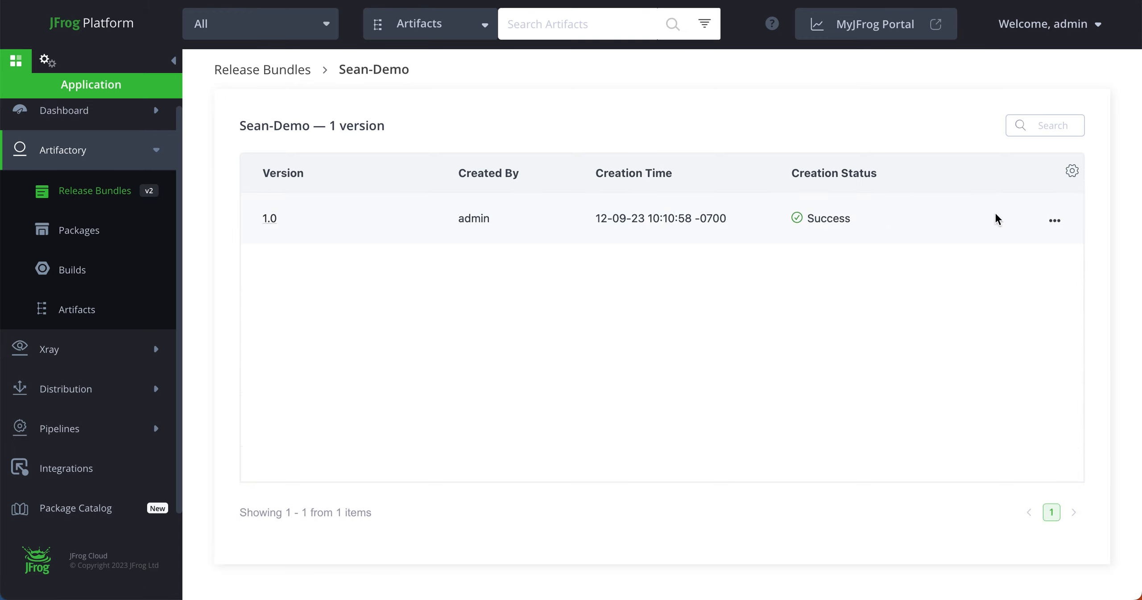
pyautogui.click(1055, 221)
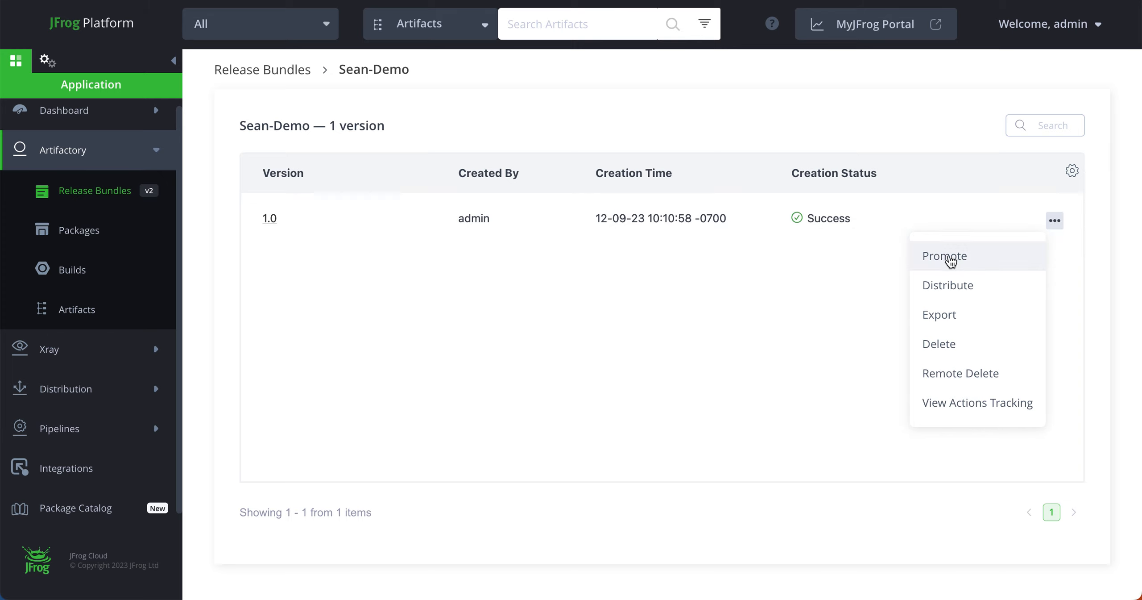
pyautogui.click(951, 261)
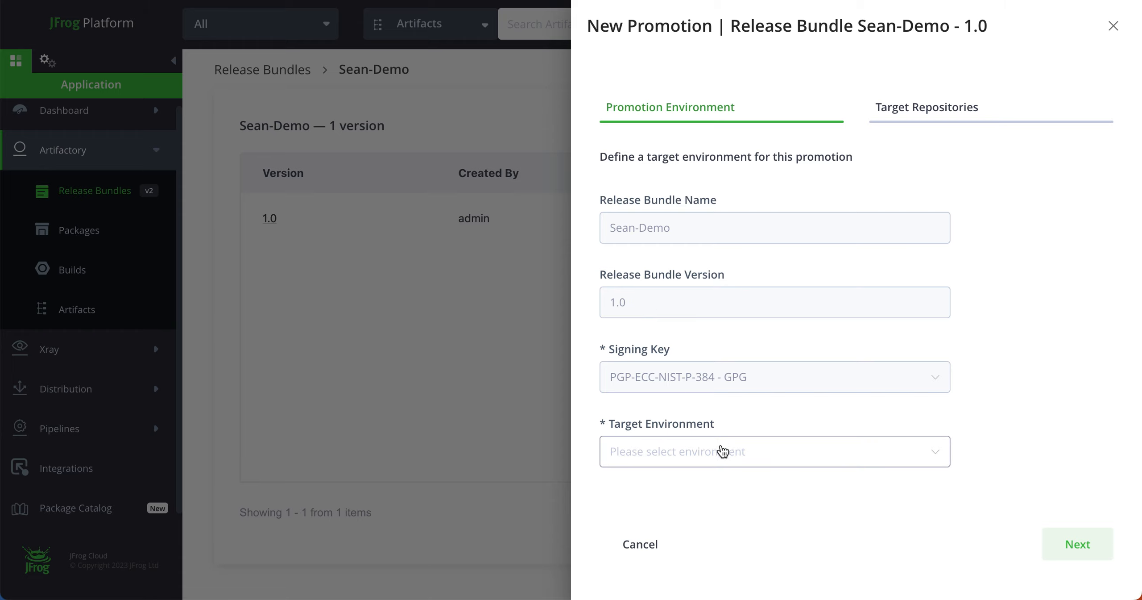
pyautogui.click(723, 451)
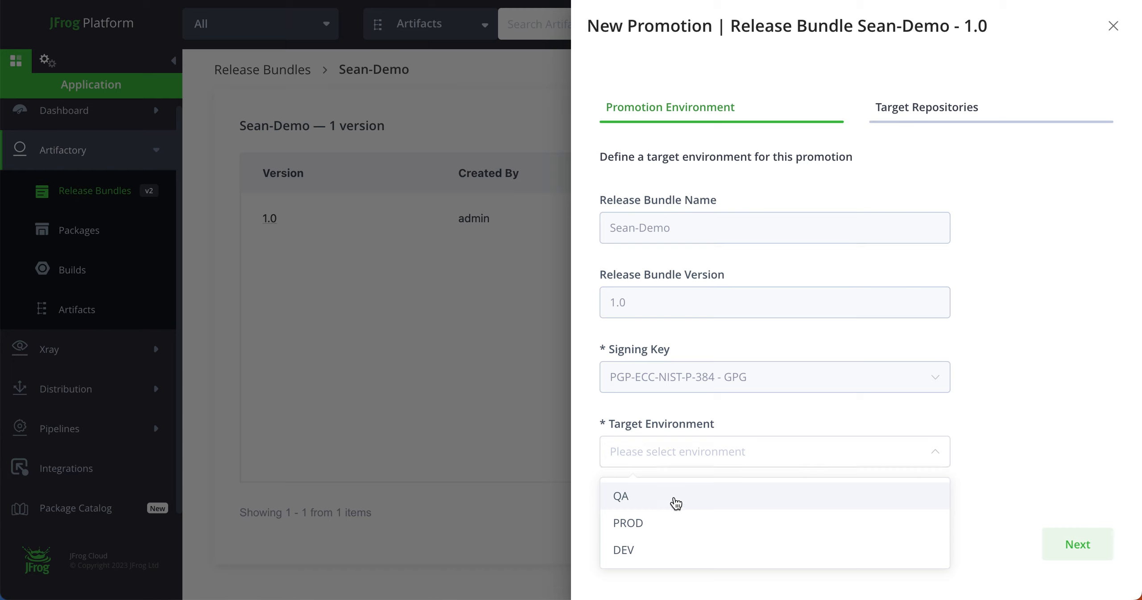
pyautogui.click(676, 502)
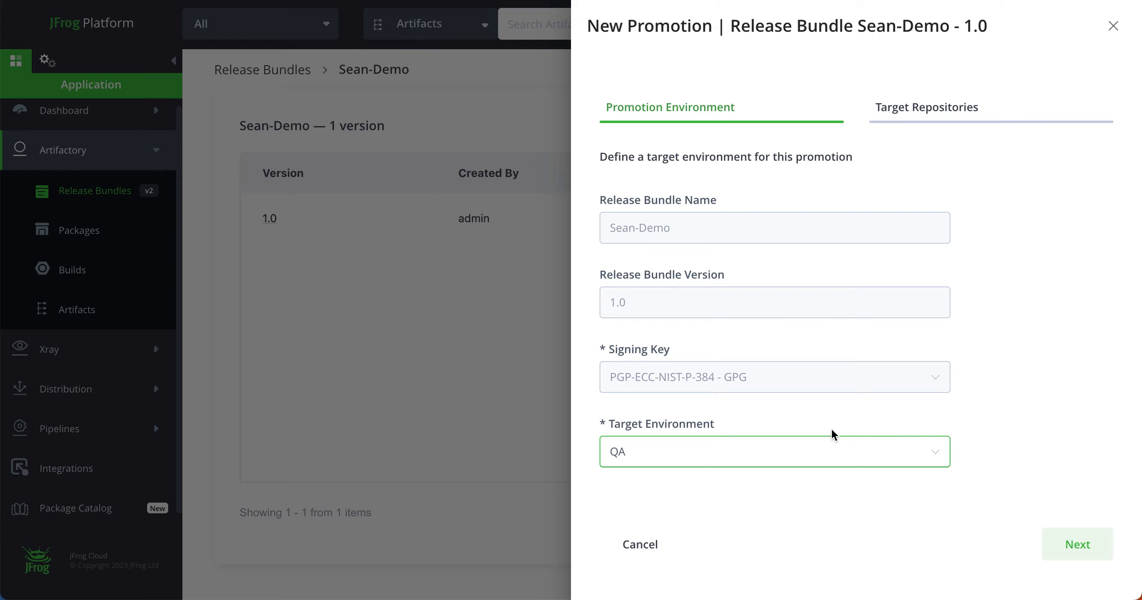
pyautogui.click(1085, 549)
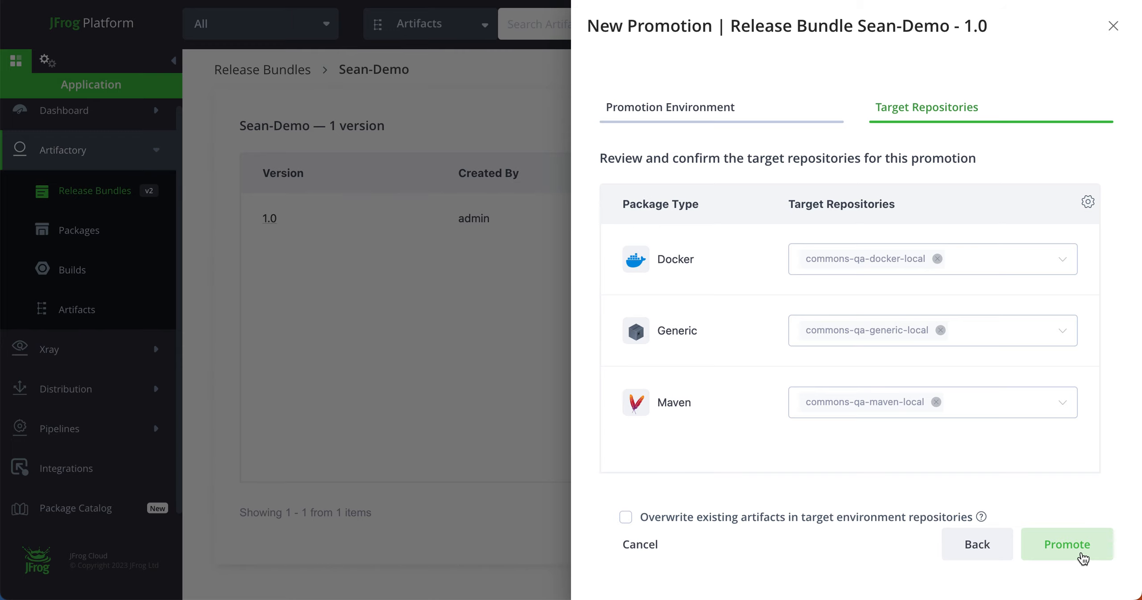
pyautogui.click(1083, 558)
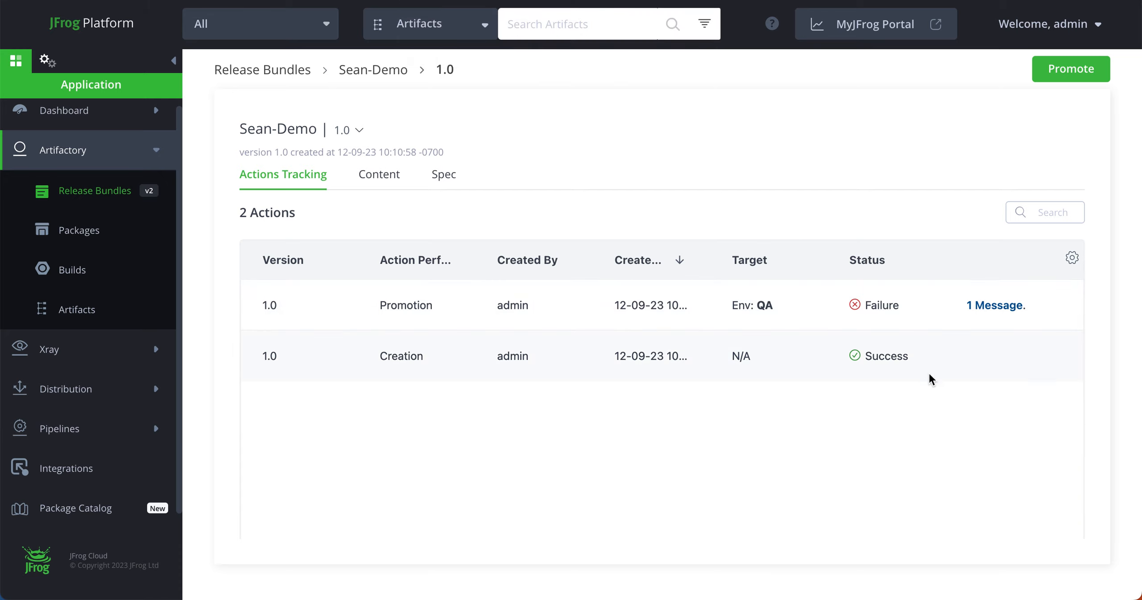
# - Open the further details from the QA promotion's message and examine the Xray violation's severity, ID, type, watch, policy and component
pyautogui.moveTo(985, 313)
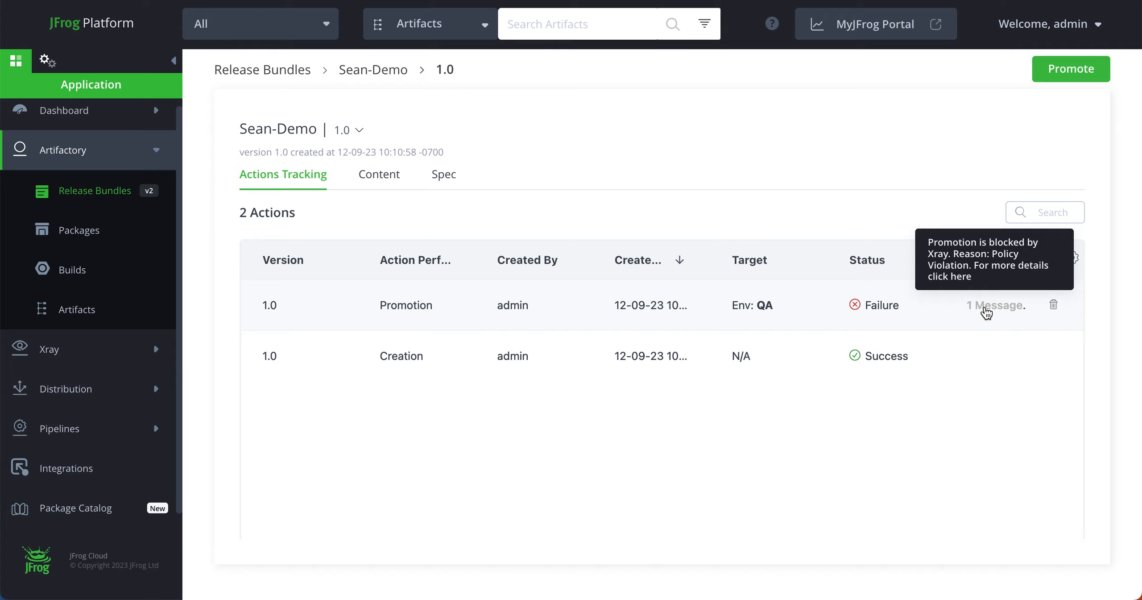
pyautogui.click(986, 312)
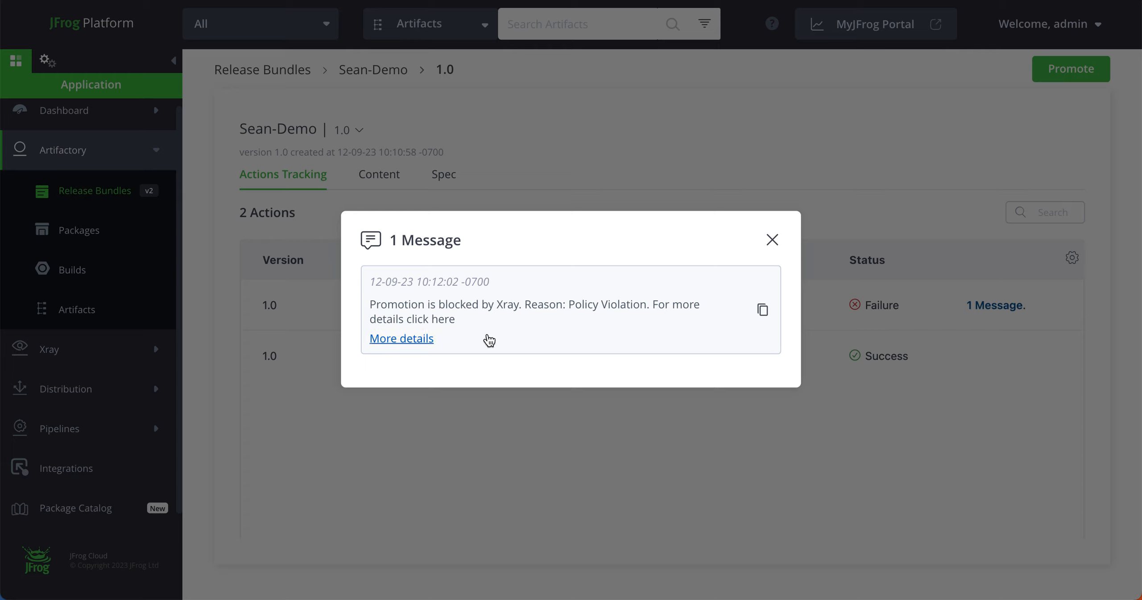
pyautogui.click(419, 339)
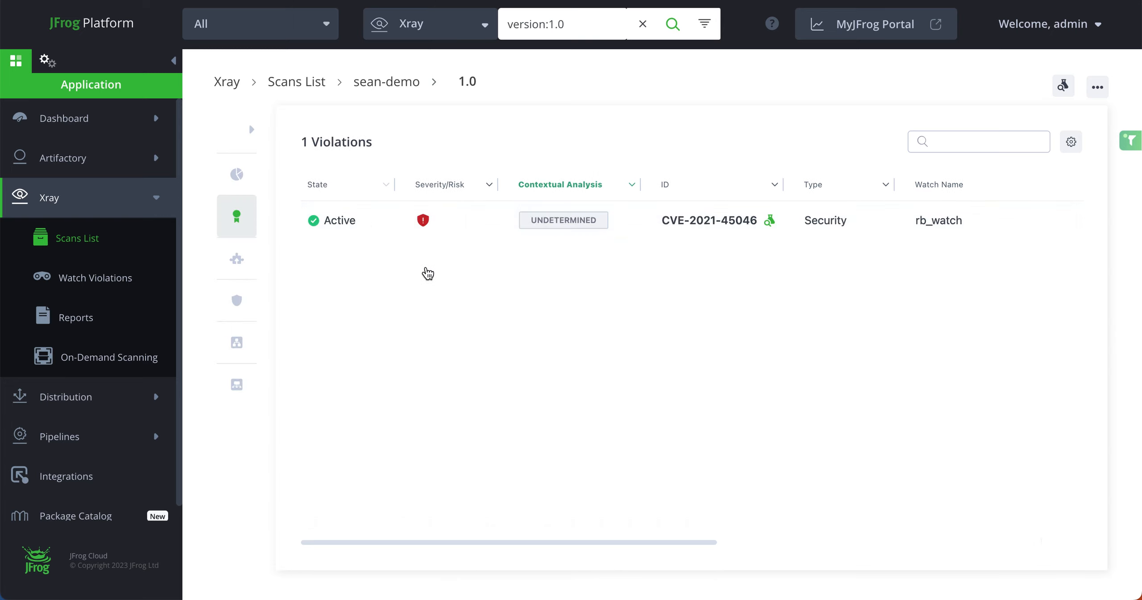
pyautogui.hscroll(2, 427, 273)
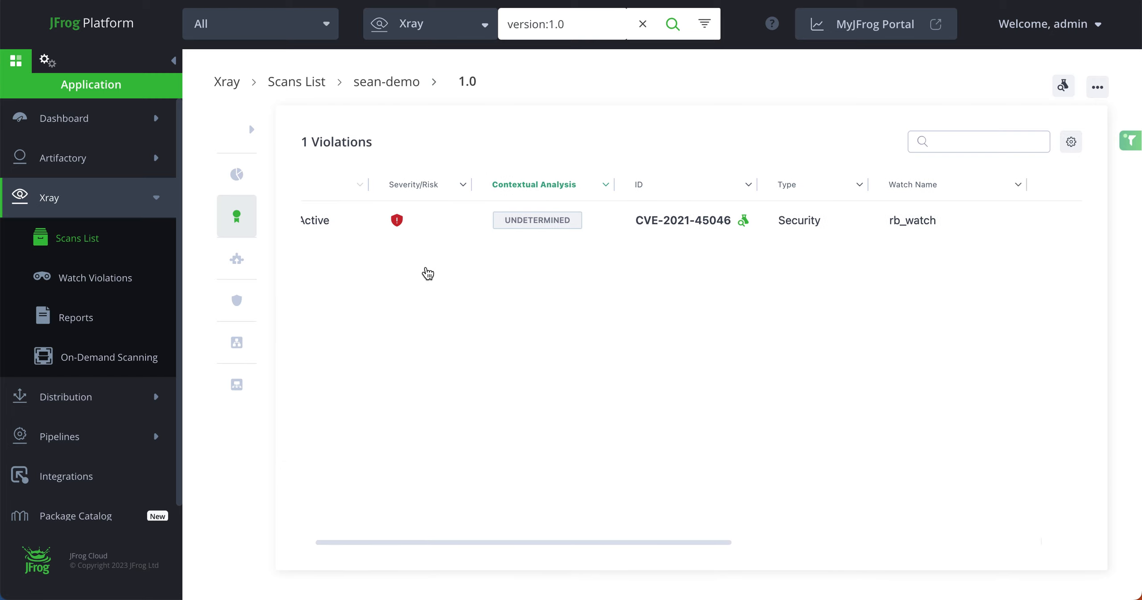
pyautogui.hscroll(-2, 428, 273)
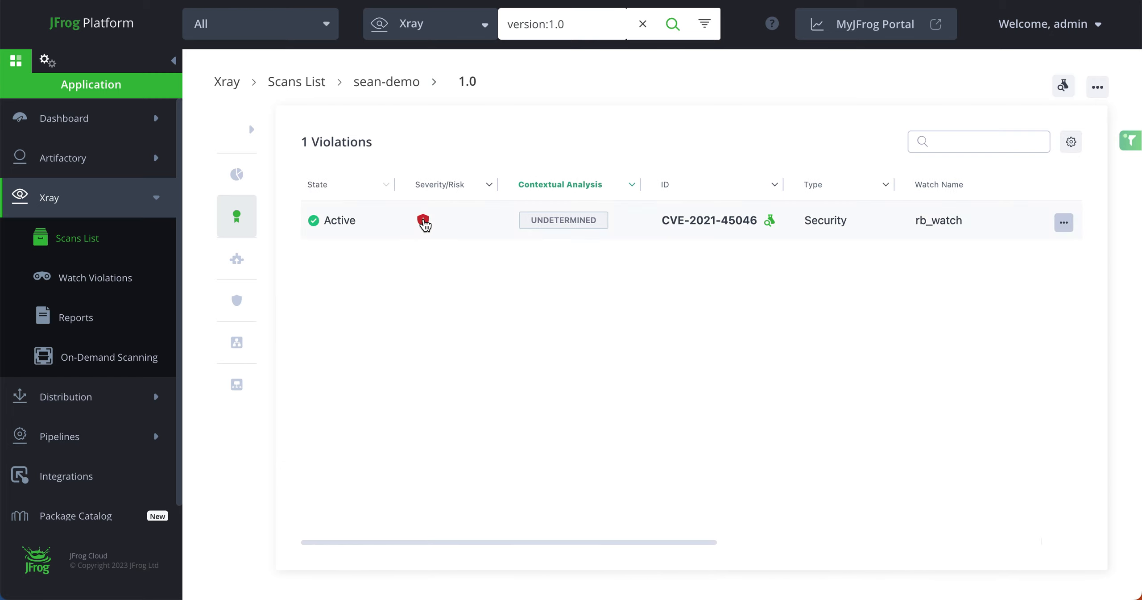
pyautogui.moveTo(424, 225)
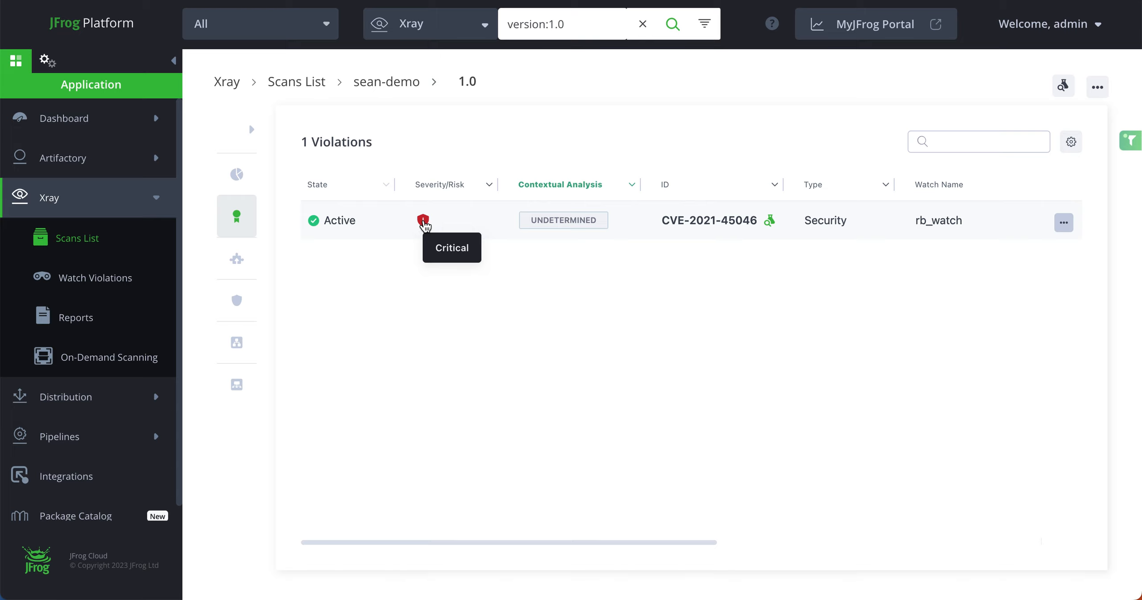
pyautogui.hscroll(9, 424, 225)
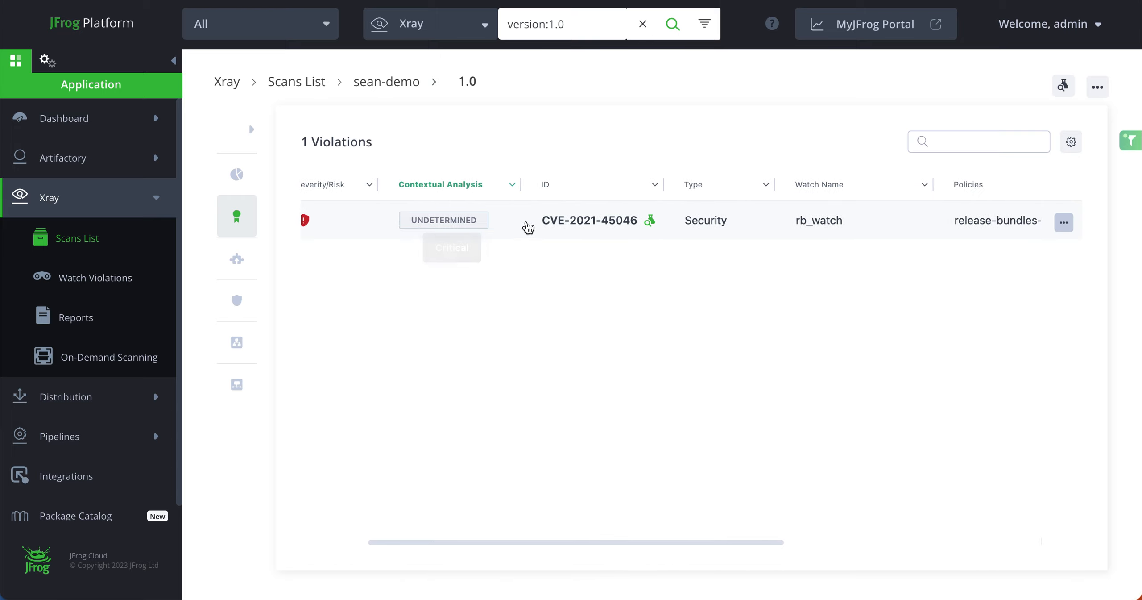
pyautogui.hscroll(15, 584, 229)
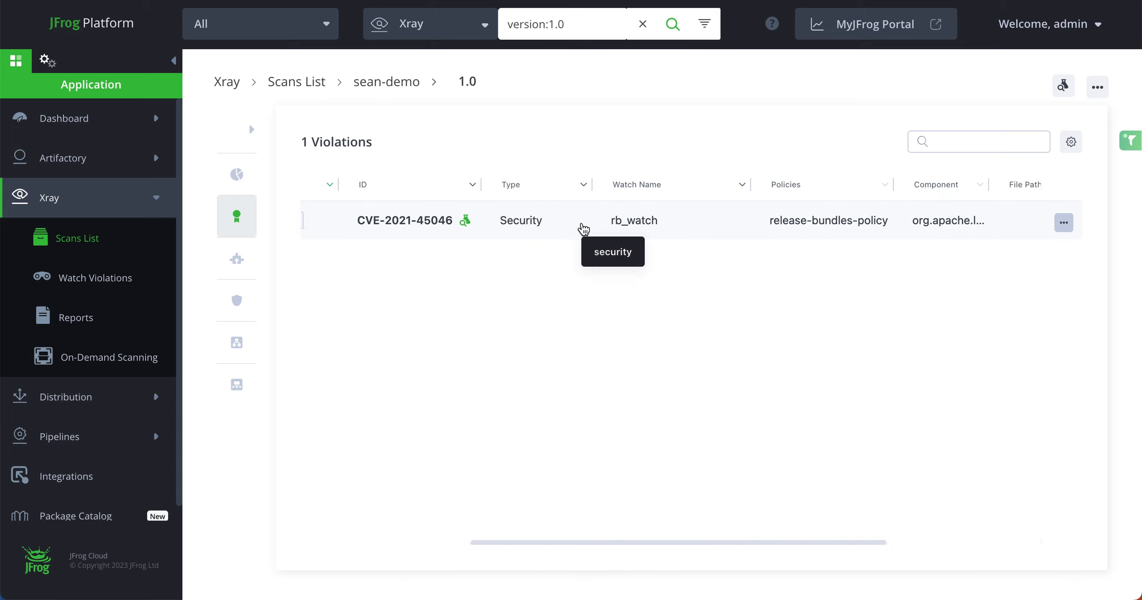
pyautogui.hscroll(14, 584, 228)
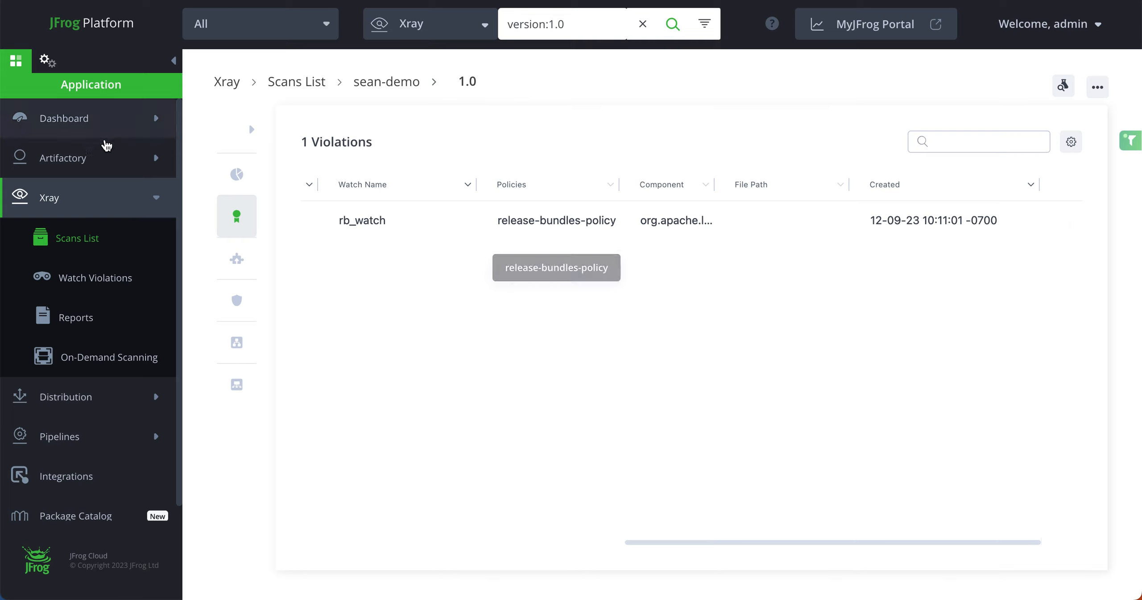
# - Start another release bundle from builds, named with the presenter's first name plus "-Demo-2", using version 1 and the PGP-ECC-NIST-P-384 - GPG signing key
pyautogui.click(93, 158)
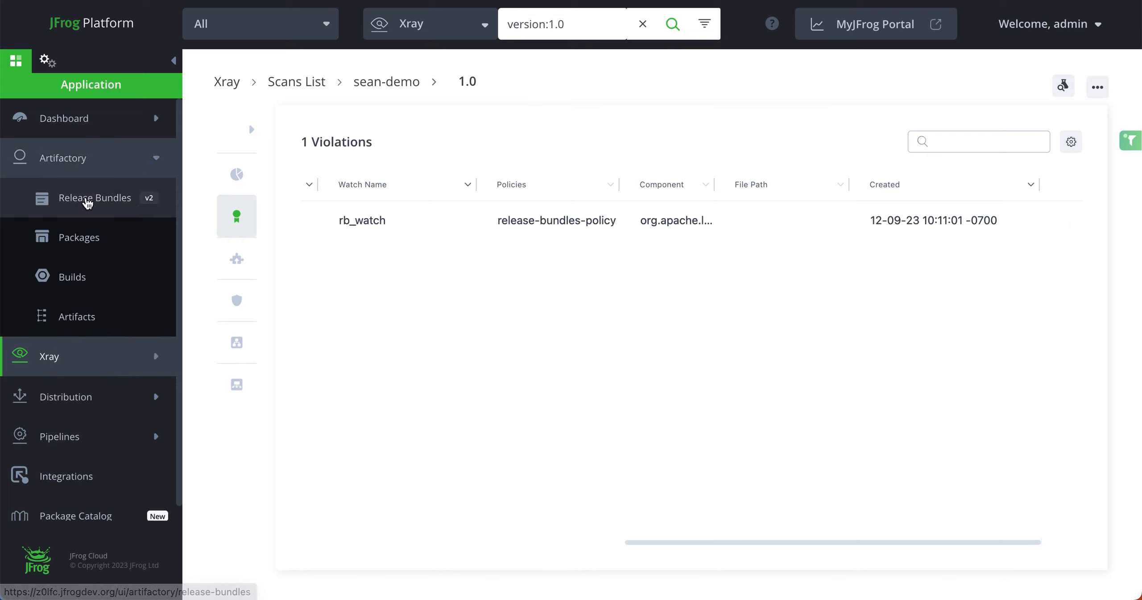
pyautogui.click(87, 200)
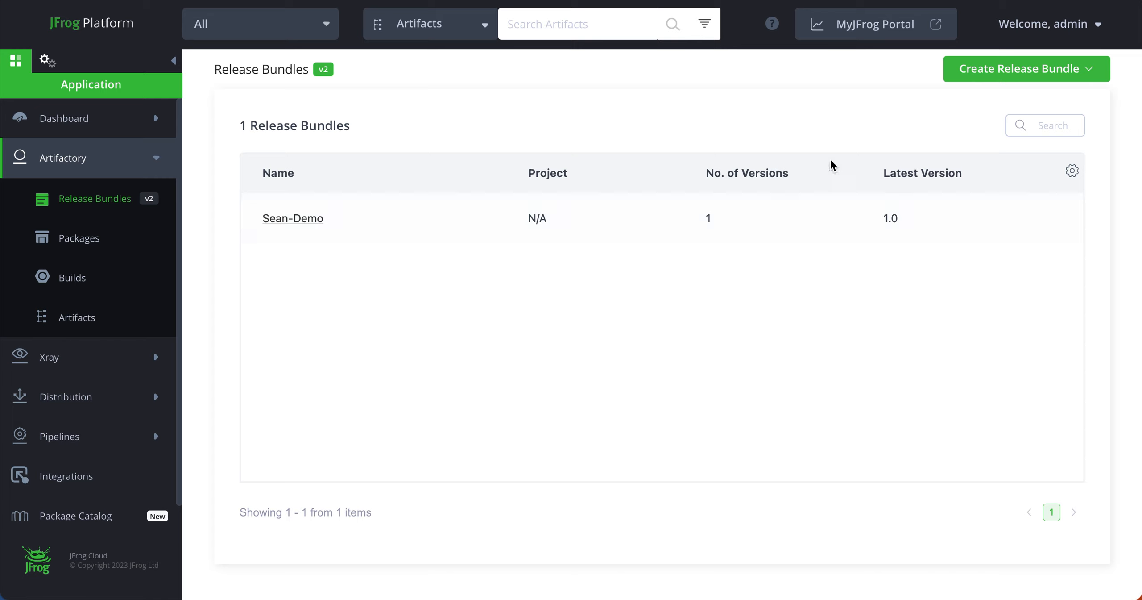
pyautogui.click(1026, 73)
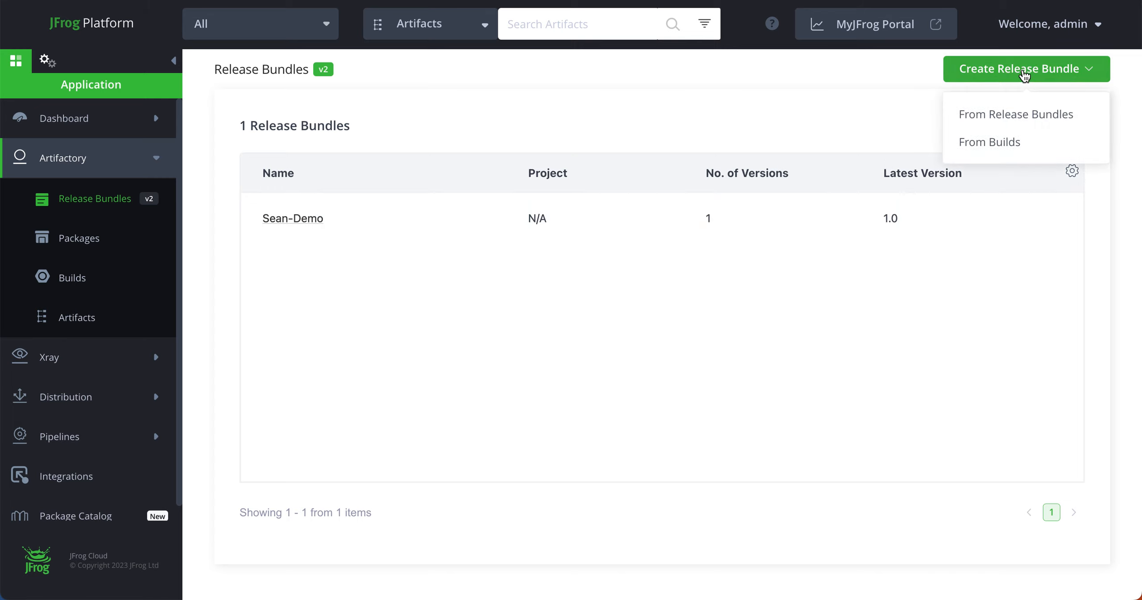
pyautogui.click(989, 142)
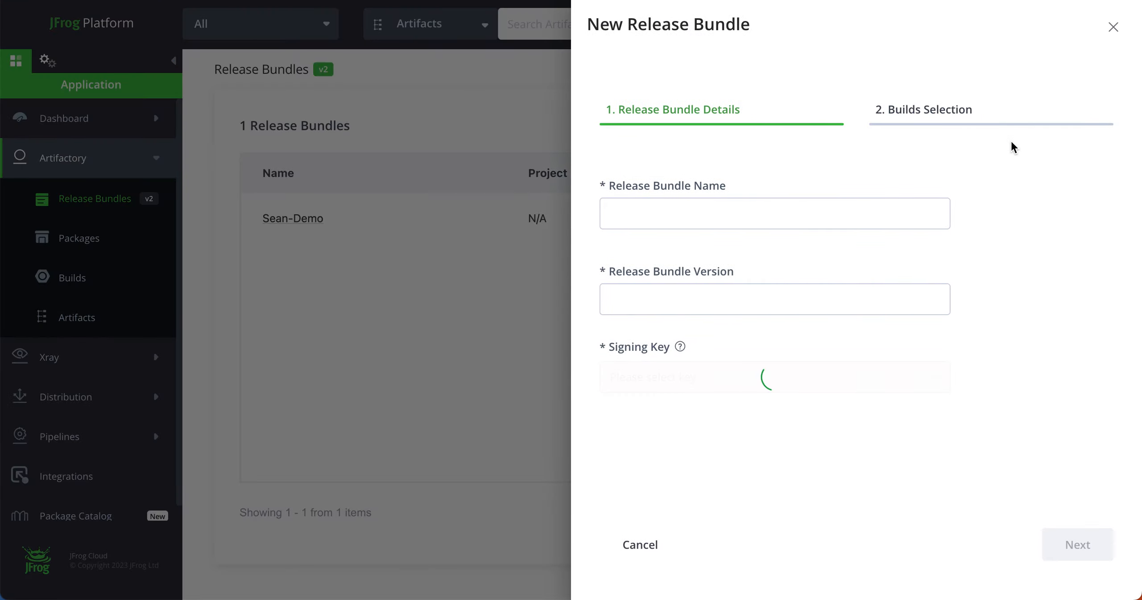
pyautogui.click(811, 215)
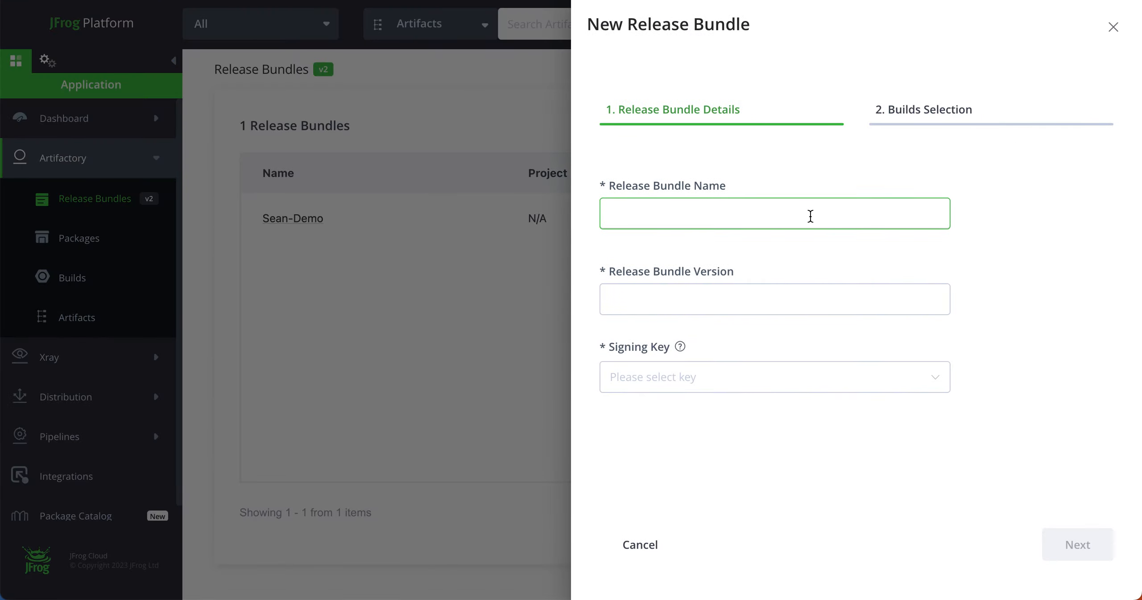
pyautogui.write('Sean')
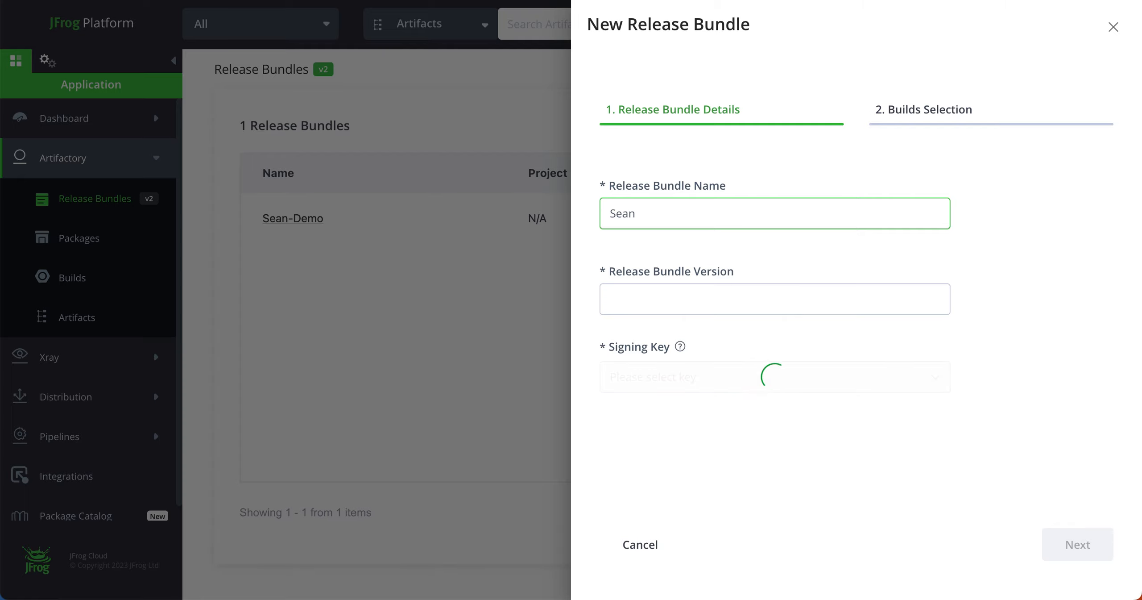
pyautogui.write('emo-2')
pyautogui.click(770, 299)
pyautogui.write('1')
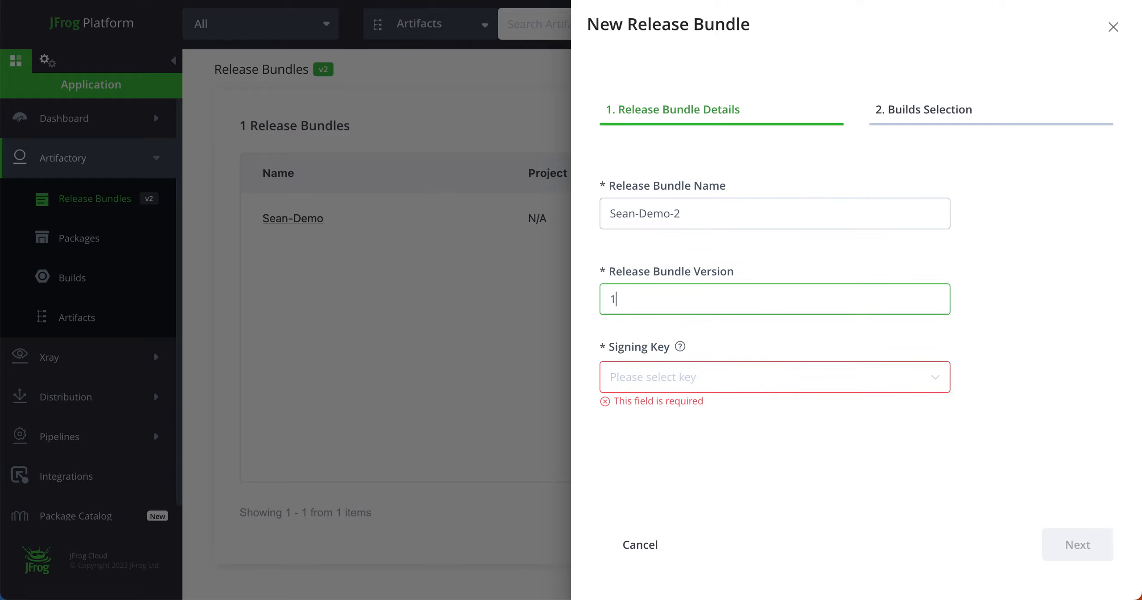
pyautogui.click(735, 384)
pyautogui.click(697, 422)
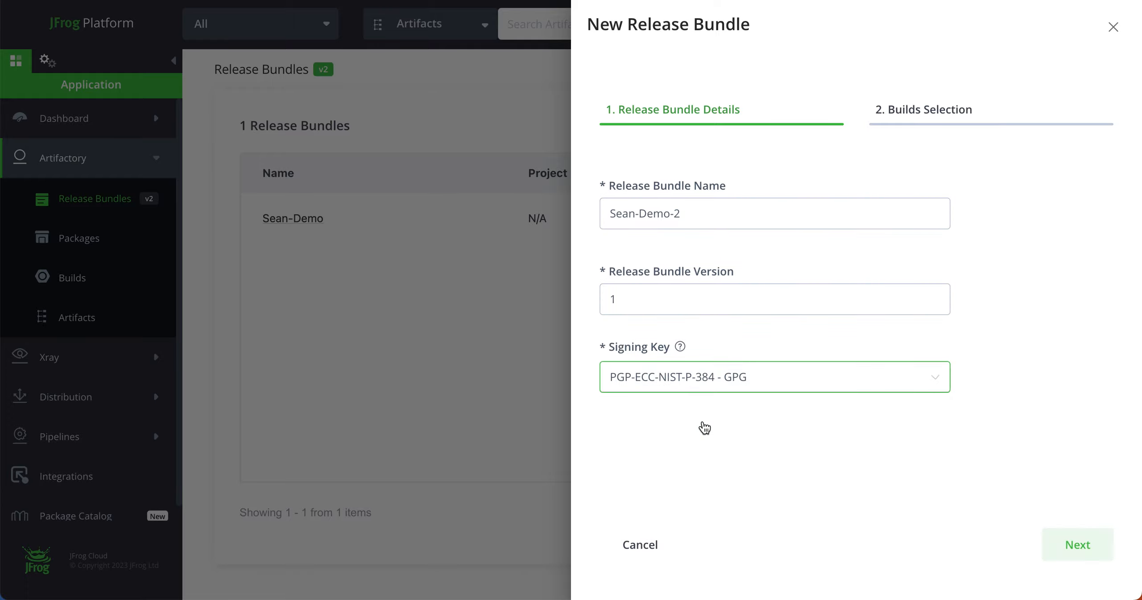
pyautogui.click(1068, 552)
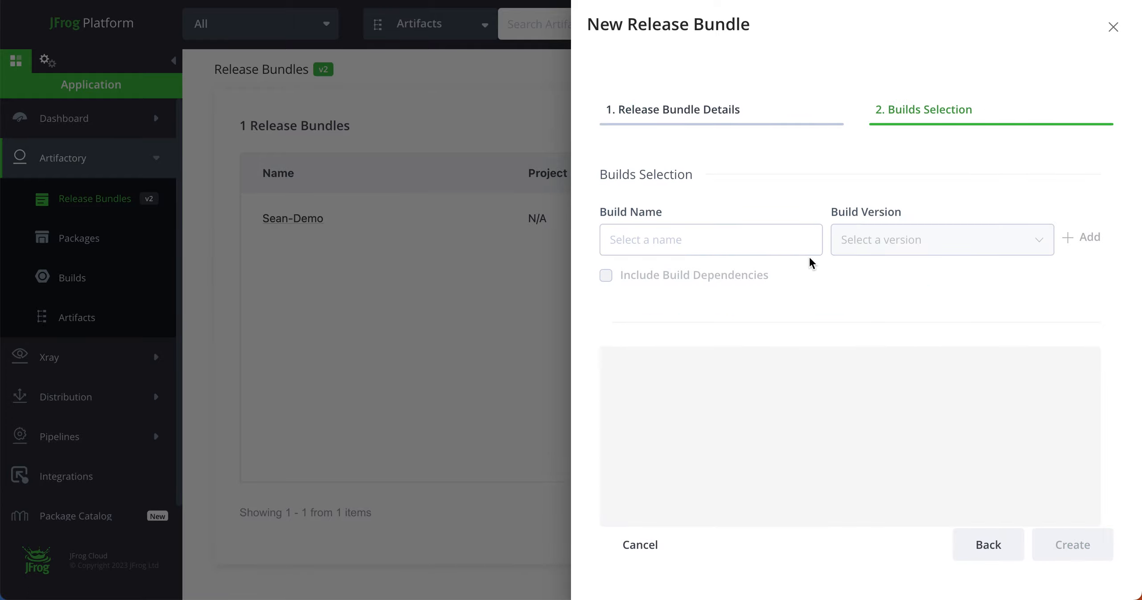
# - Add Commons-Build version 1.0.2 to the release bundle without build dependencies and create it
pyautogui.click(790, 244)
pyautogui.click(737, 285)
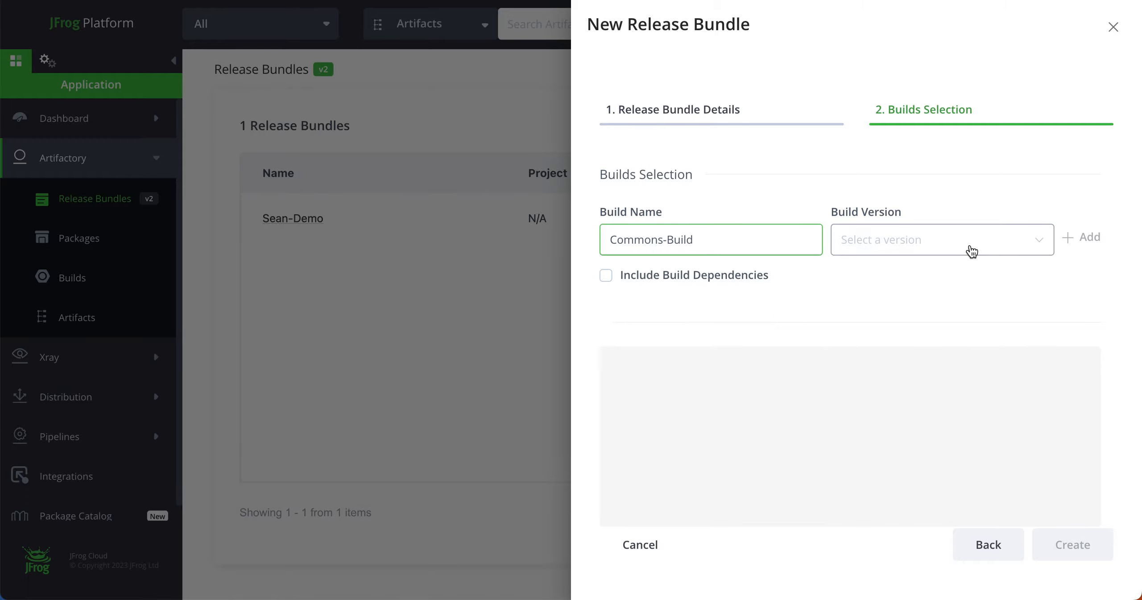
pyautogui.click(1012, 246)
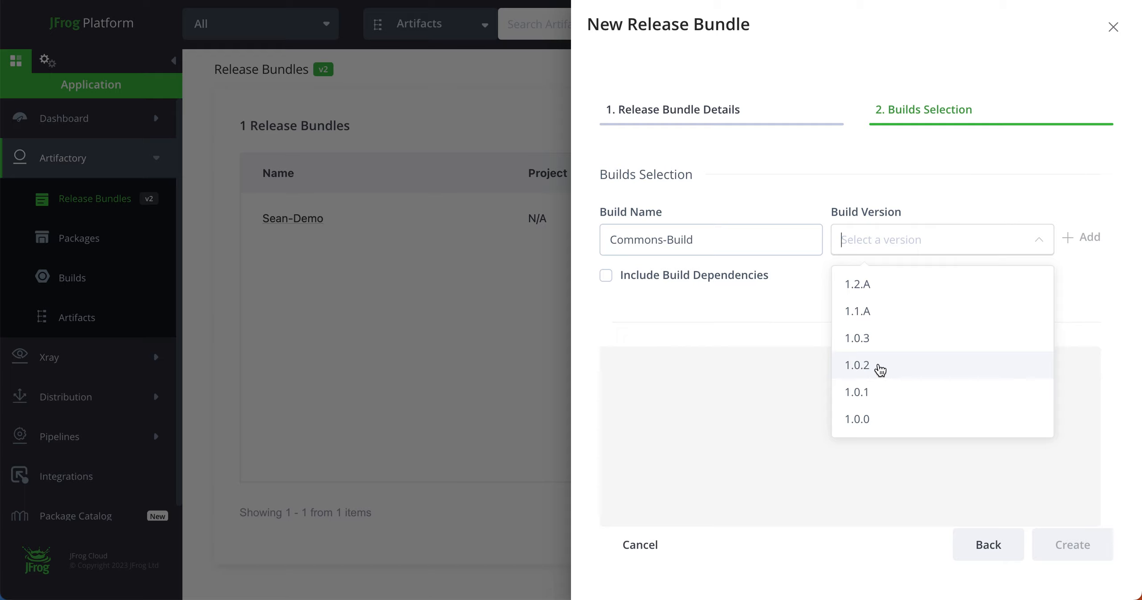
pyautogui.click(880, 369)
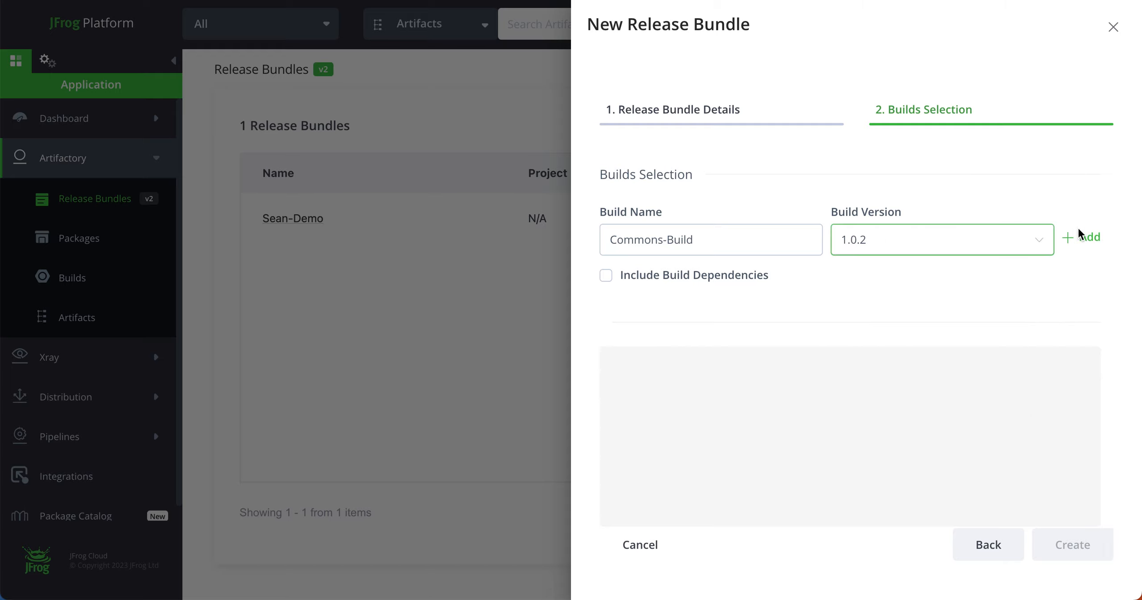
pyautogui.click(1081, 239)
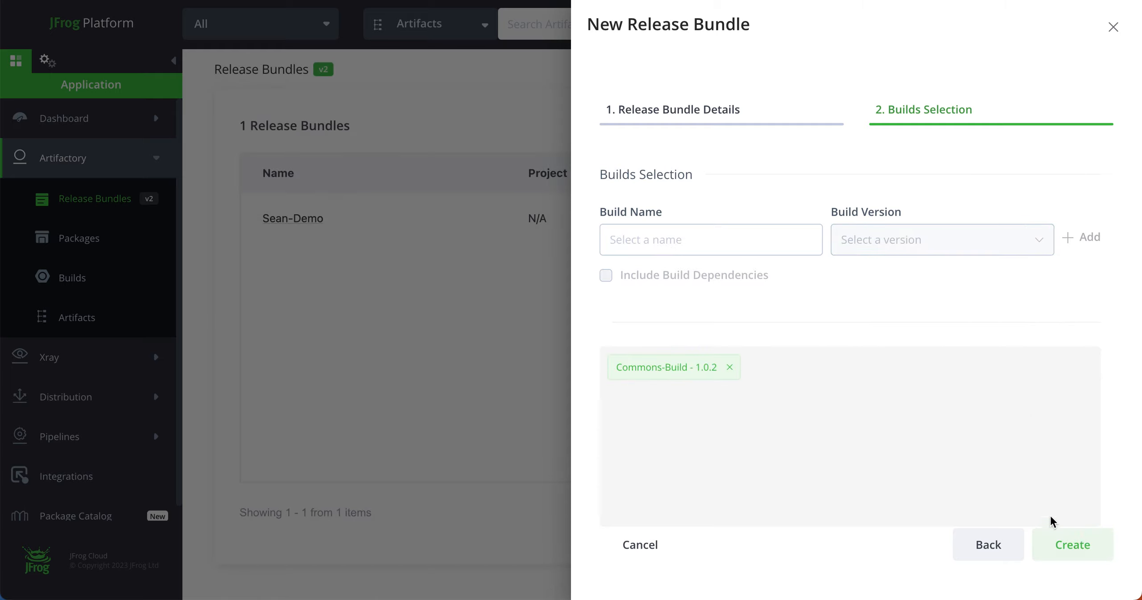
pyautogui.click(1064, 545)
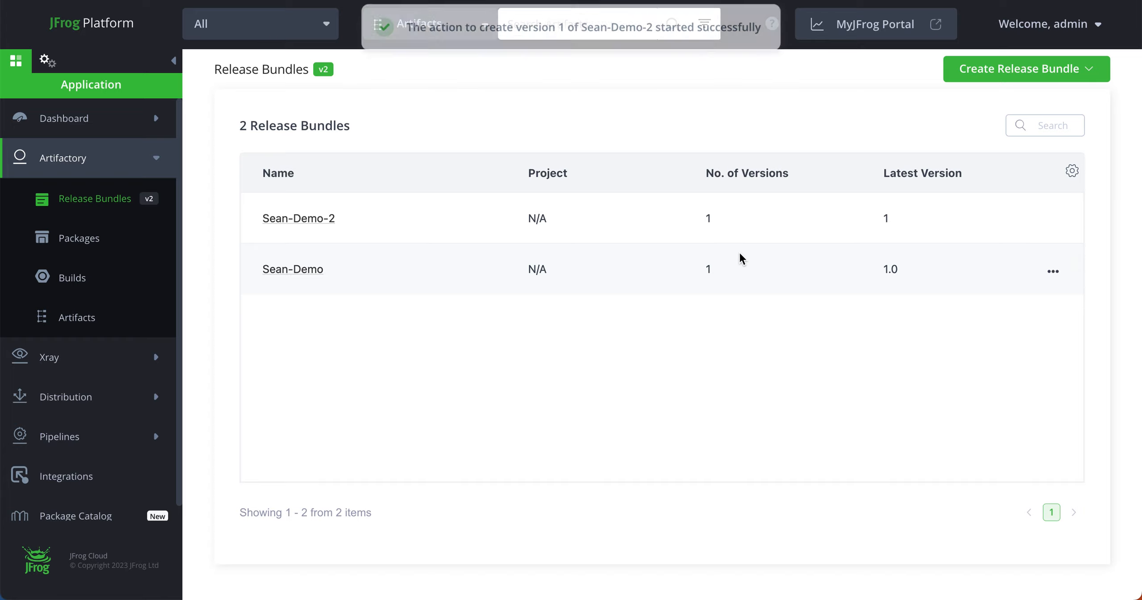
# - Open version 1 of the new "-Demo-2" release bundle and examine its artifact content and JSON spec
pyautogui.click(296, 221)
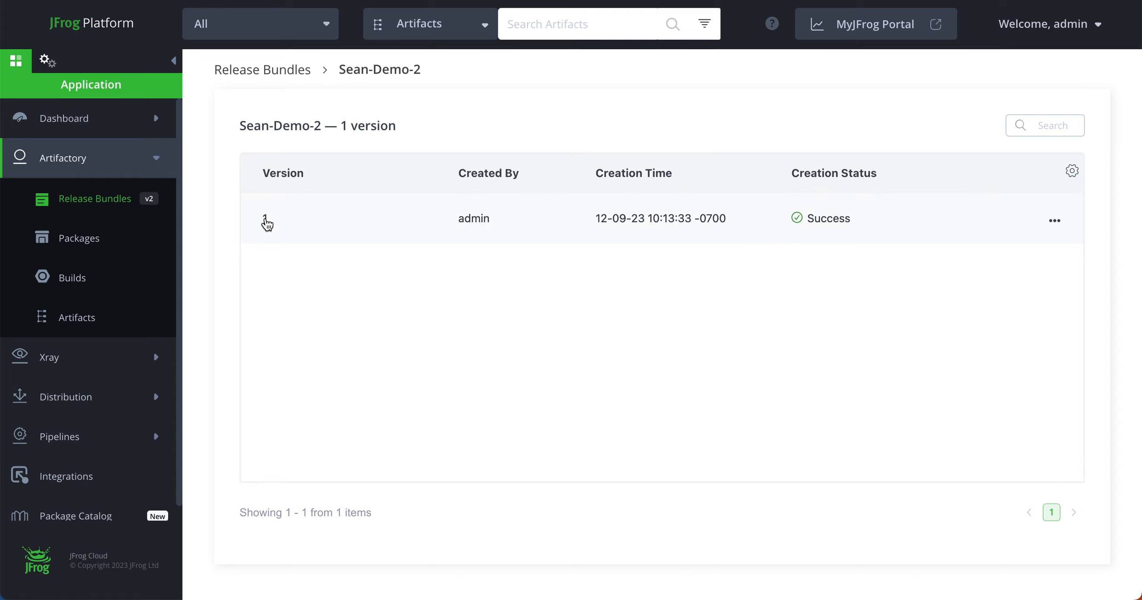
pyautogui.click(266, 222)
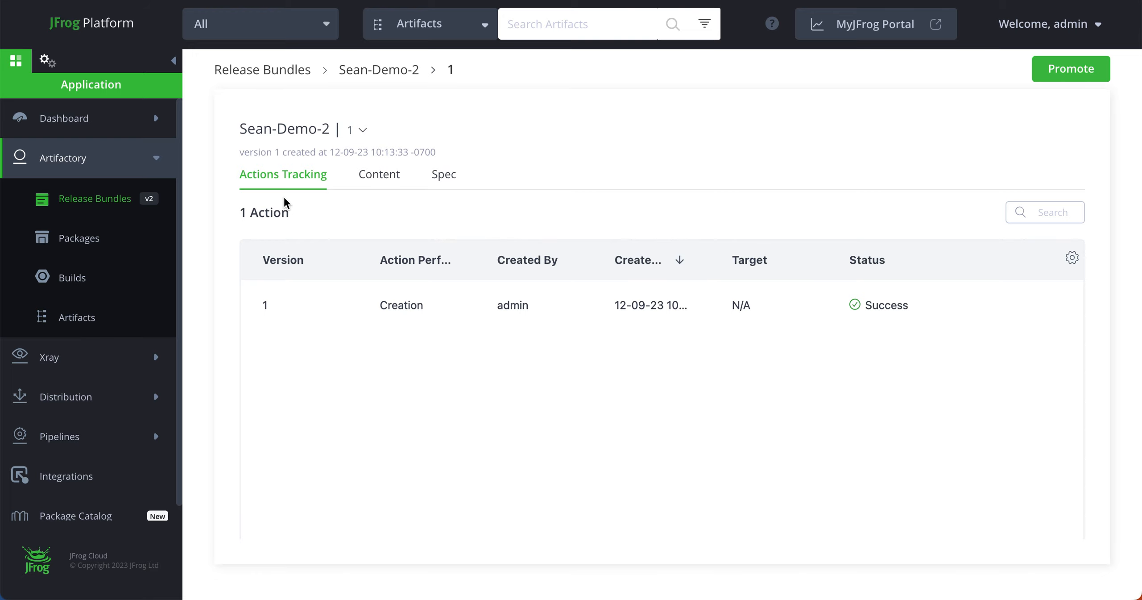
pyautogui.click(374, 182)
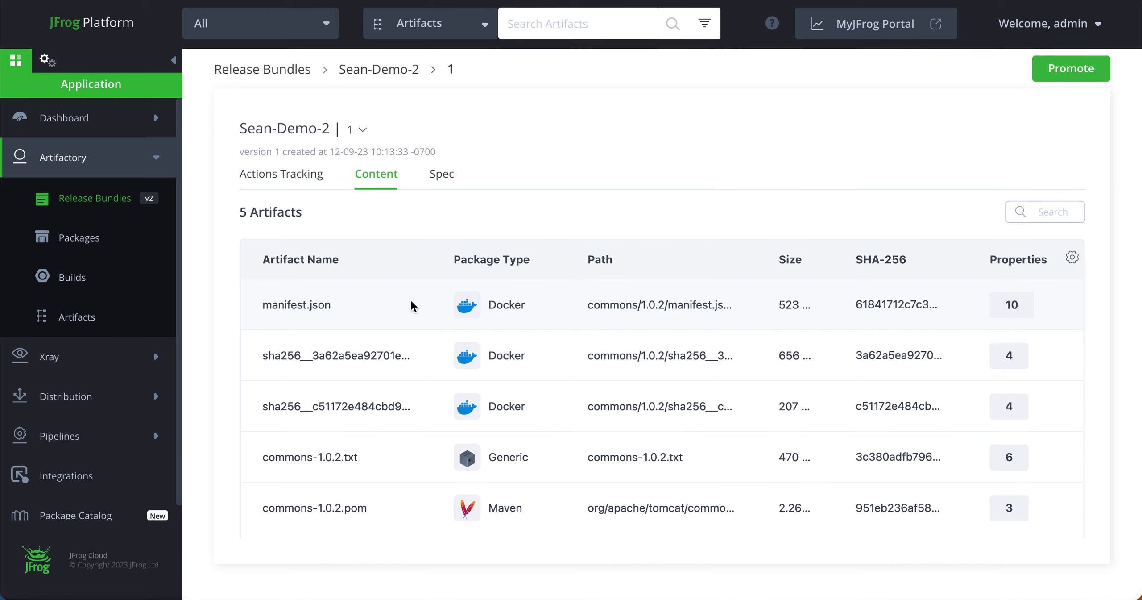
pyautogui.click(440, 177)
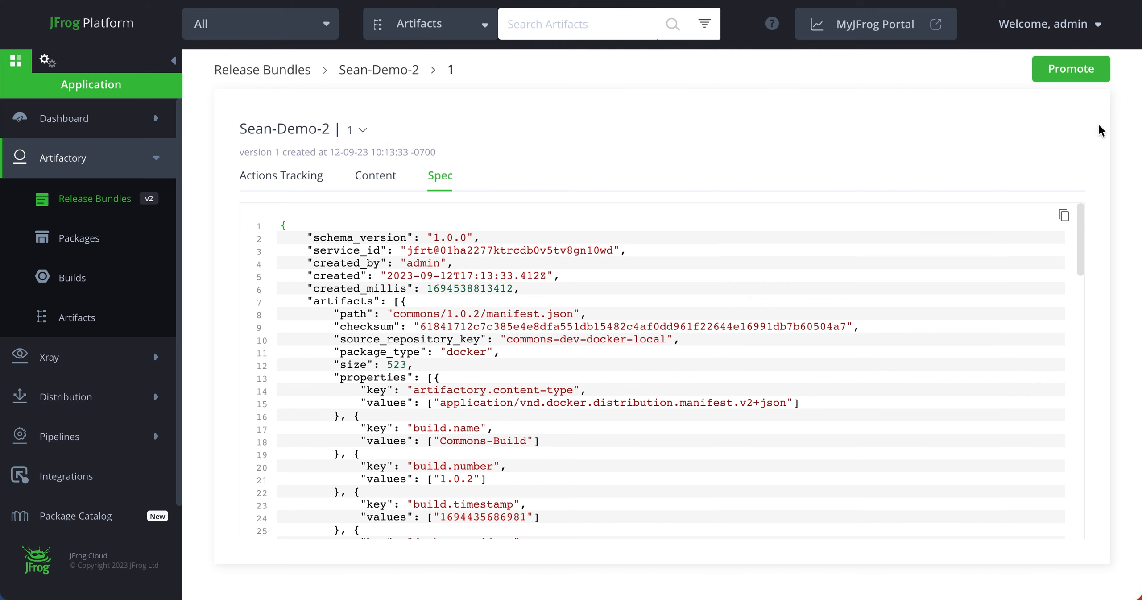
# - Promote version 1 to the QA environment using the preset commons-qa target repositories, and check the promotion in the bundle's actions tracking
pyautogui.click(1070, 76)
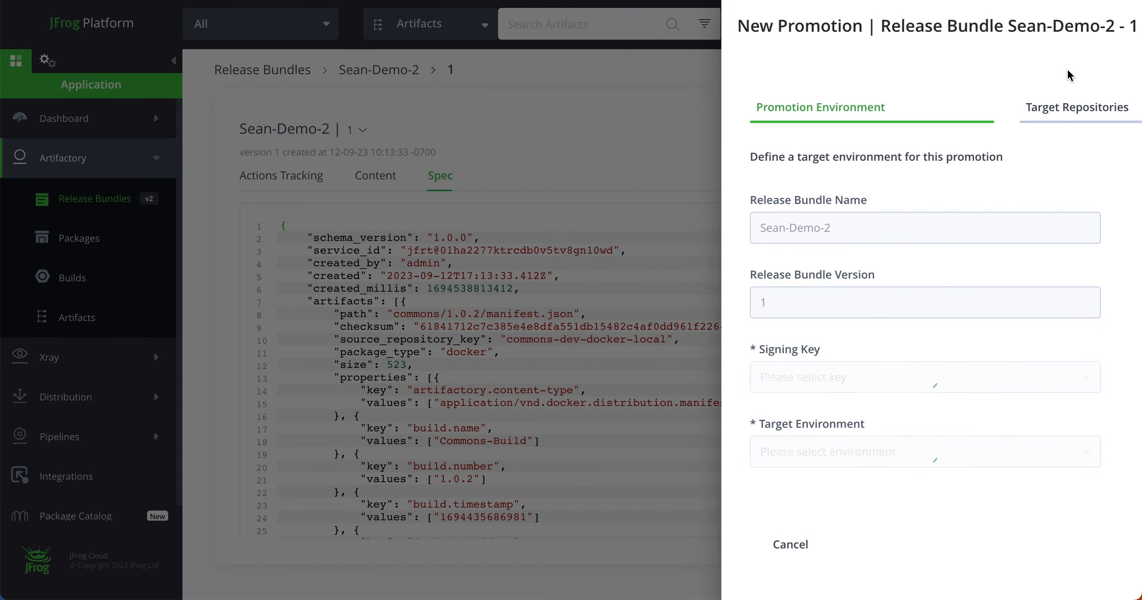
pyautogui.click(785, 452)
pyautogui.click(695, 497)
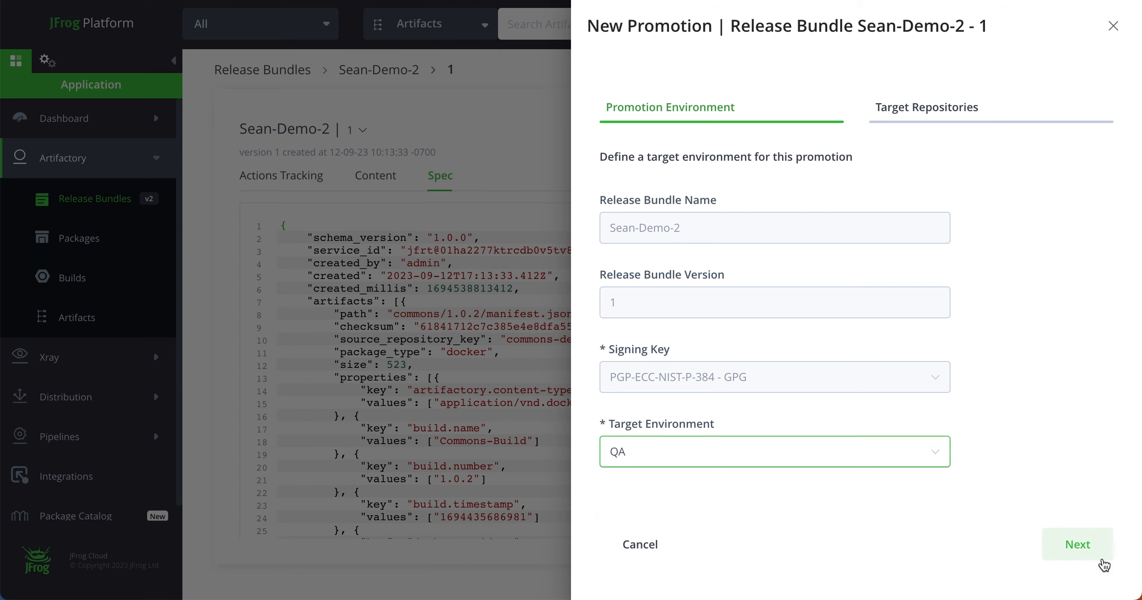
pyautogui.click(1079, 544)
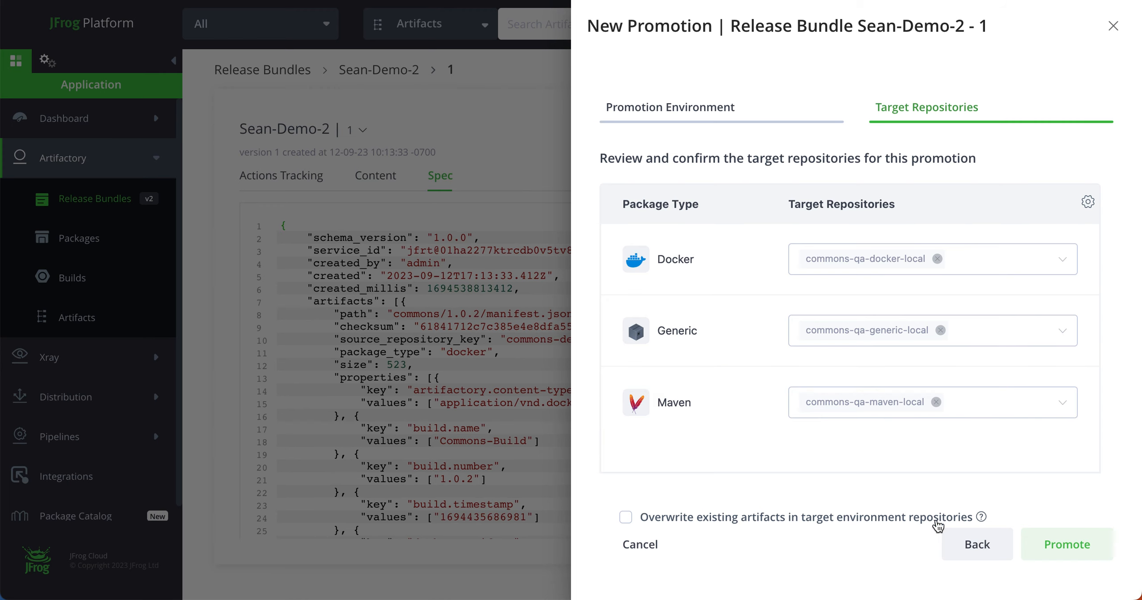
pyautogui.click(1062, 550)
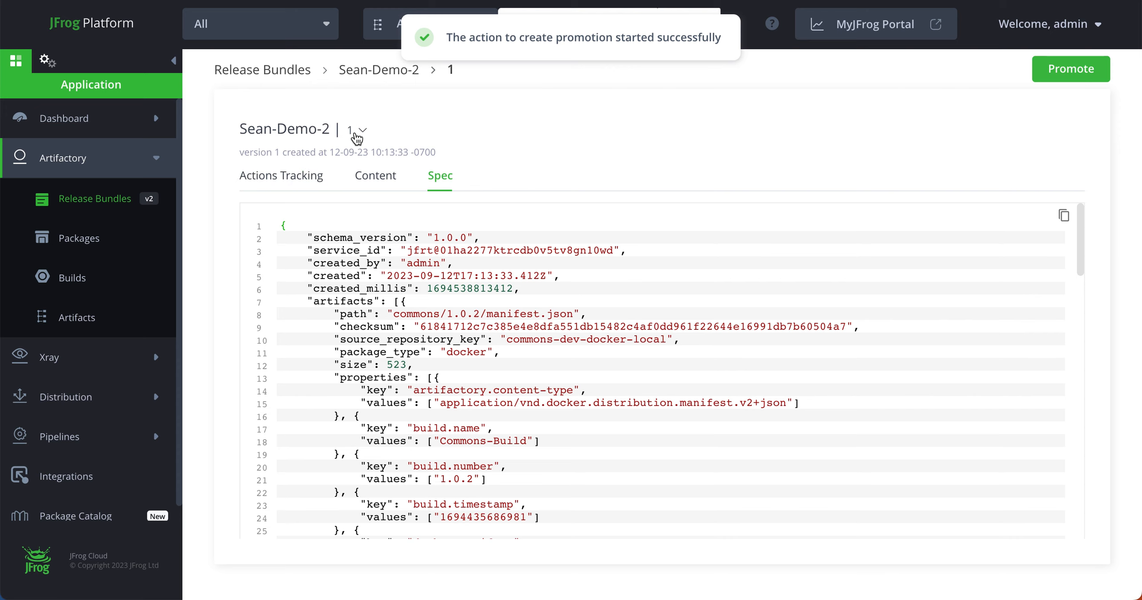
pyautogui.click(297, 177)
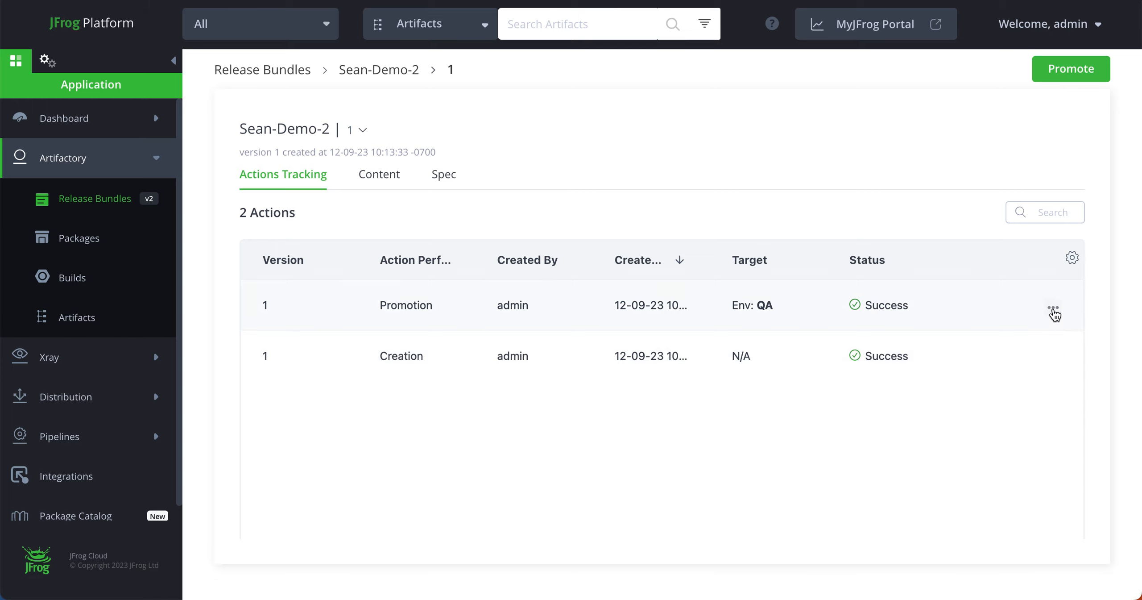
pyautogui.click(1054, 309)
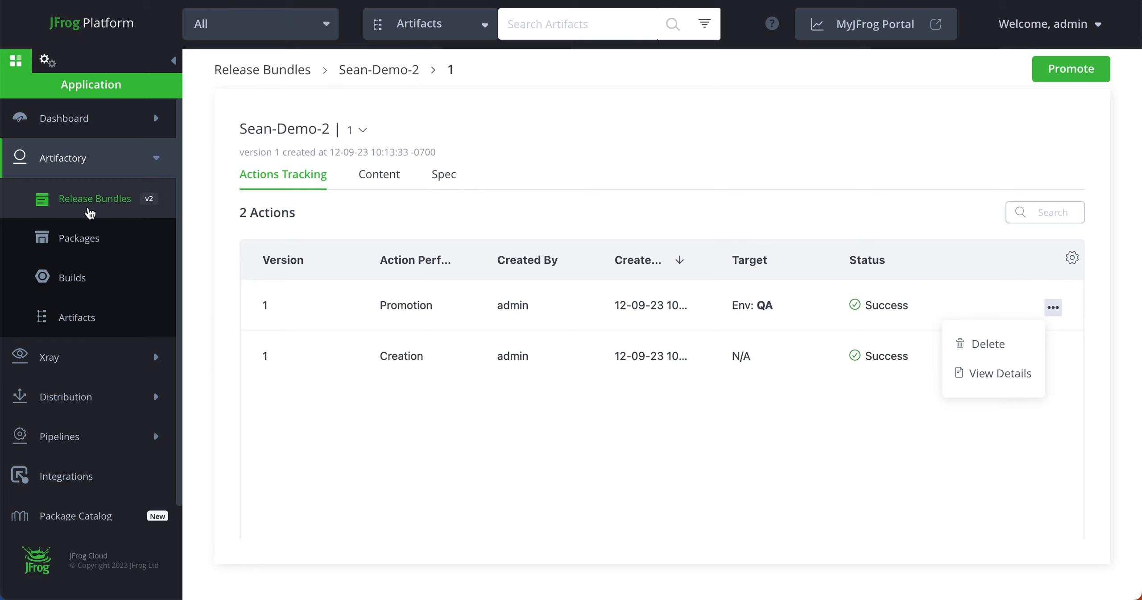
# - Return to the release bundles list and open the distribution setup for version 1 of the "-Demo-2" bundle
pyautogui.click(90, 208)
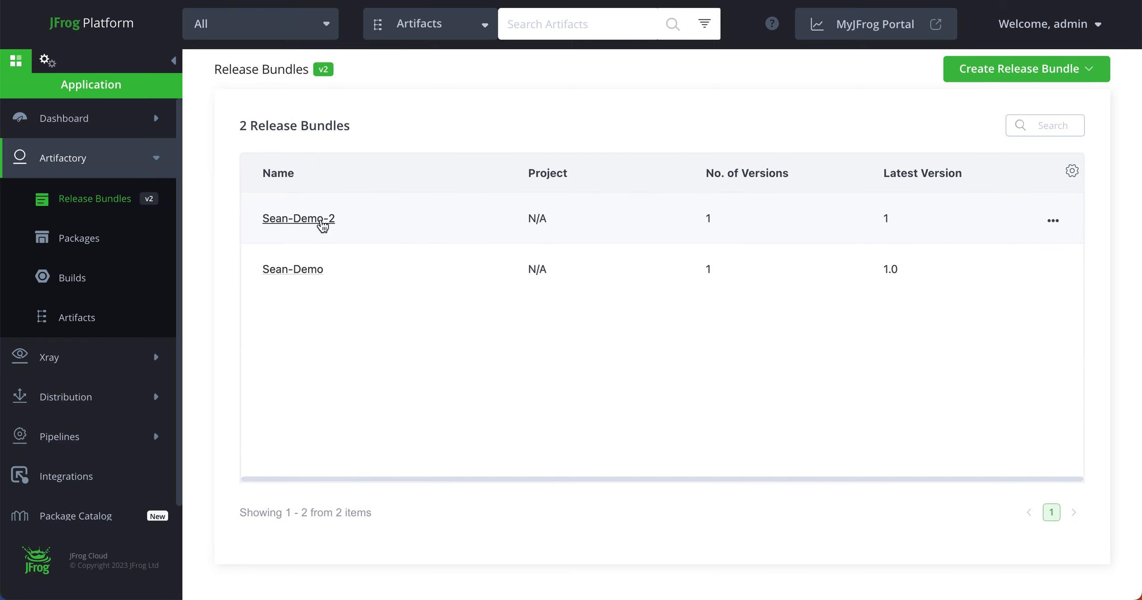
pyautogui.click(320, 220)
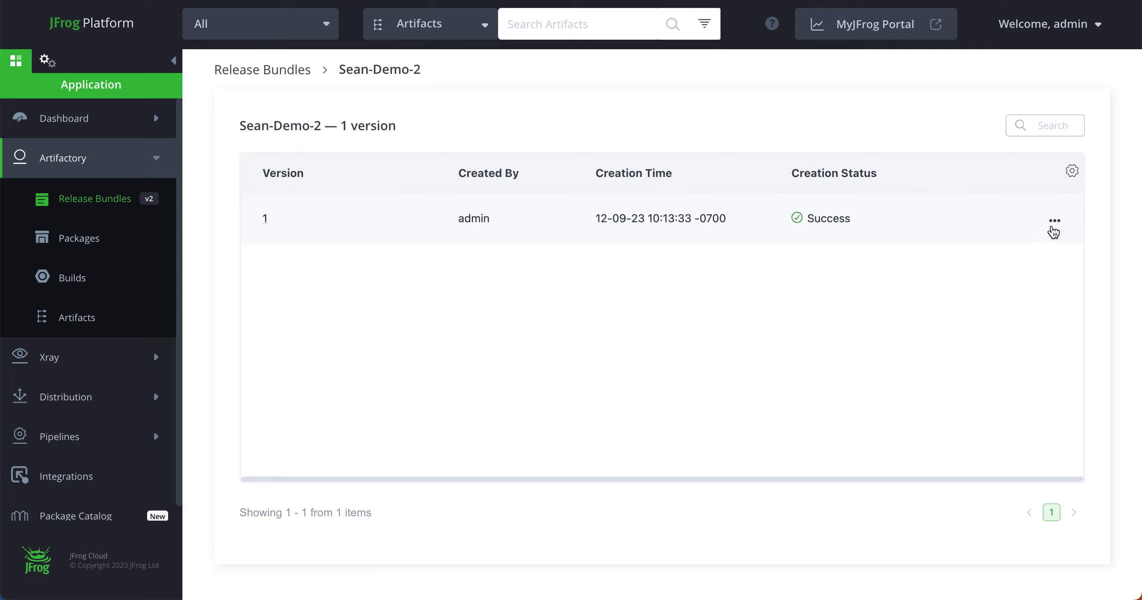
pyautogui.click(1055, 220)
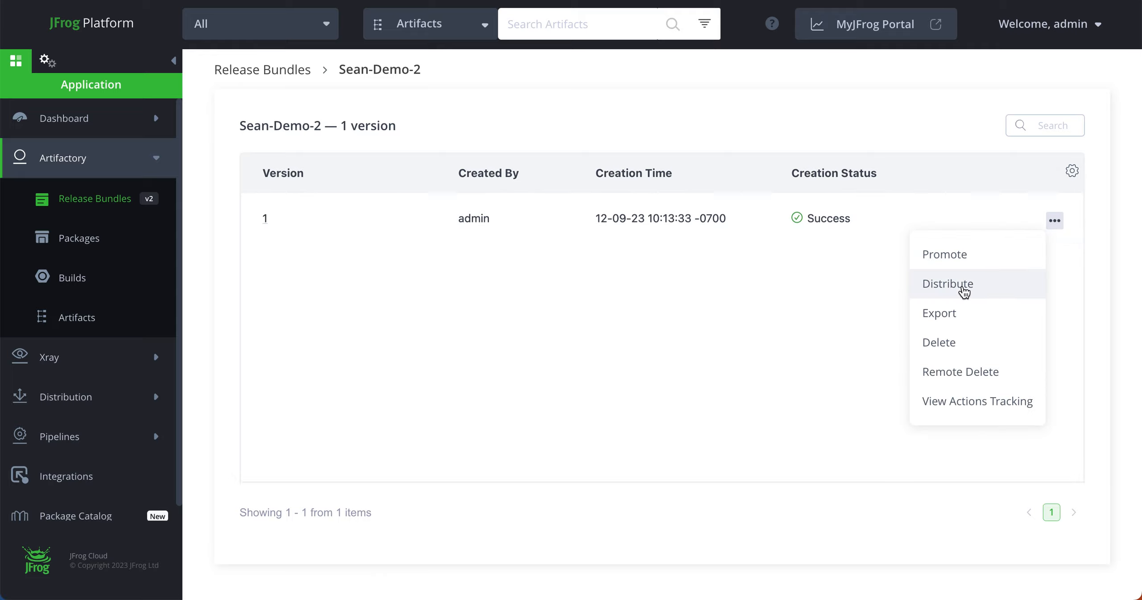
pyautogui.click(964, 290)
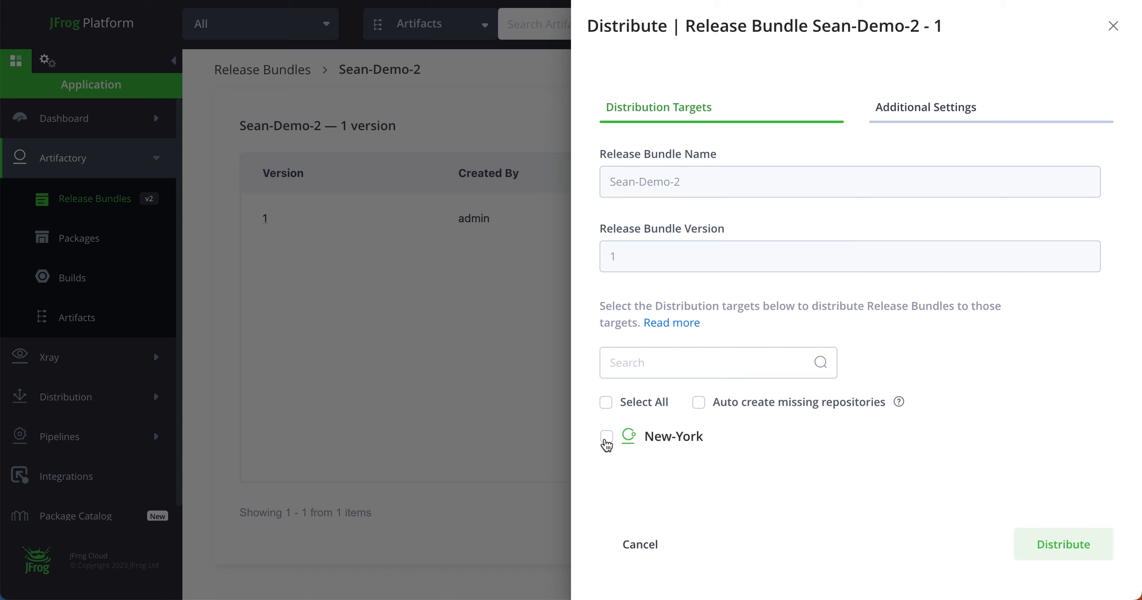
# - Distribute the bundle version to all targets, including New-York, with missing repositories created automatically and no path mappings
pyautogui.click(606, 403)
pyautogui.click(607, 436)
pyautogui.click(607, 404)
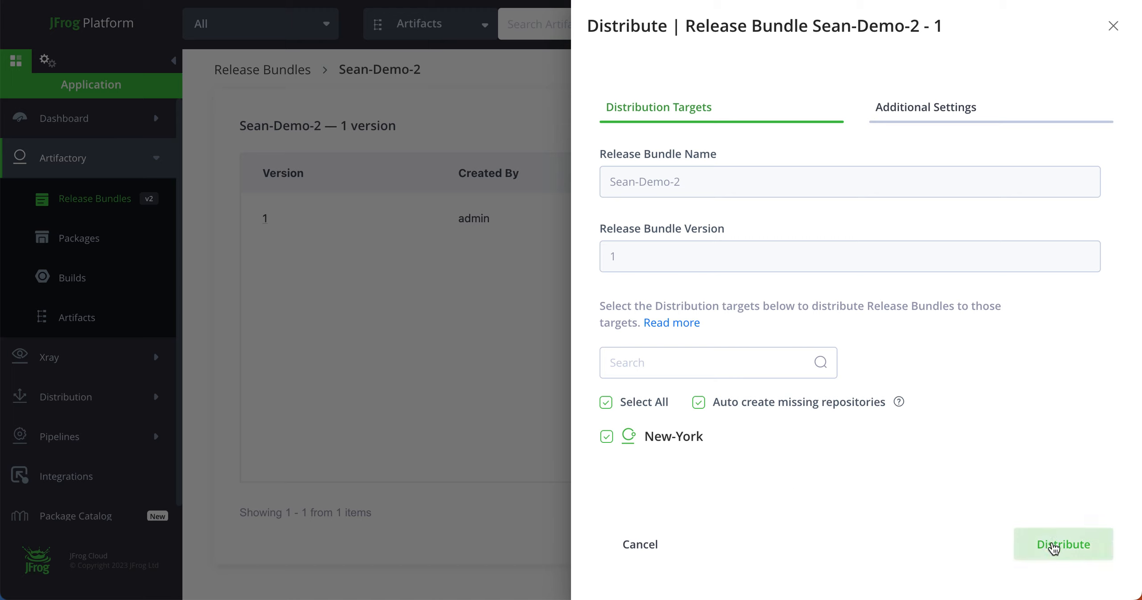
pyautogui.click(983, 115)
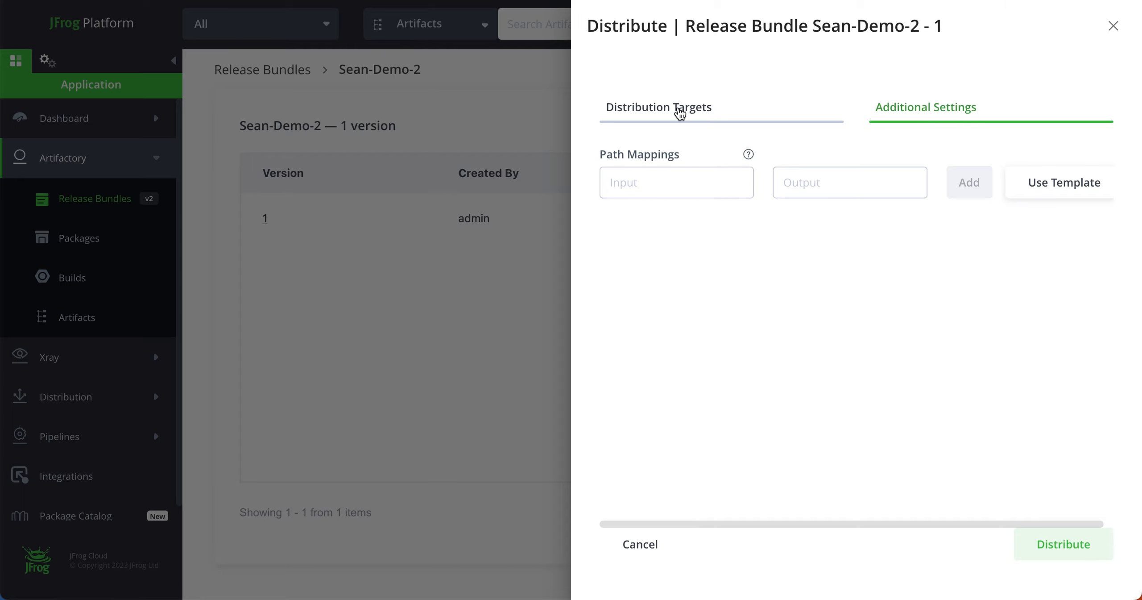
pyautogui.click(680, 112)
pyautogui.click(1052, 549)
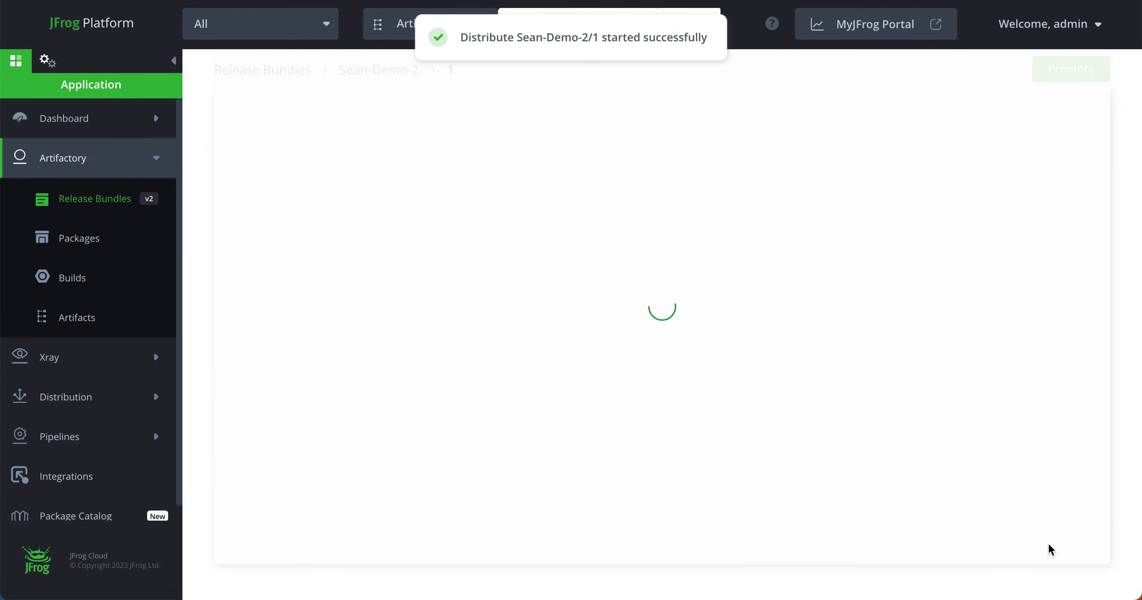